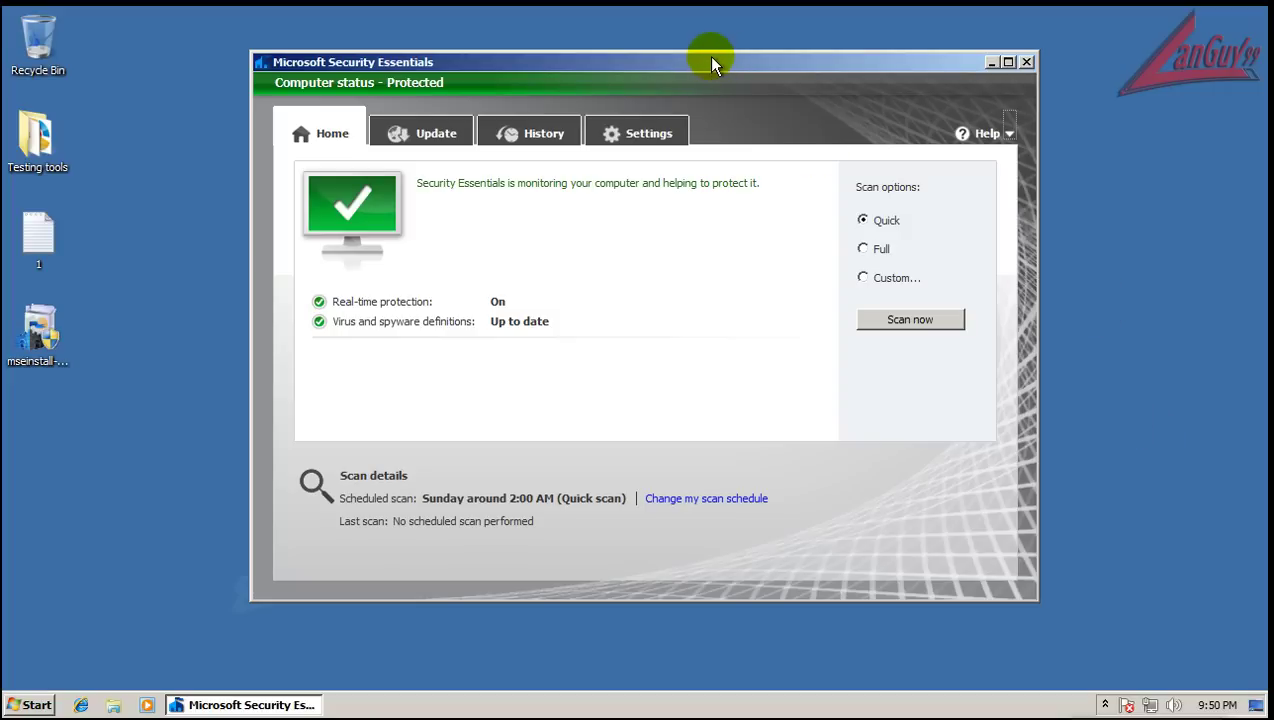
Step: Check the version information for Microsoft Security Essentials and close the About dialog
left_click_drag(709, 63, 689, 440)
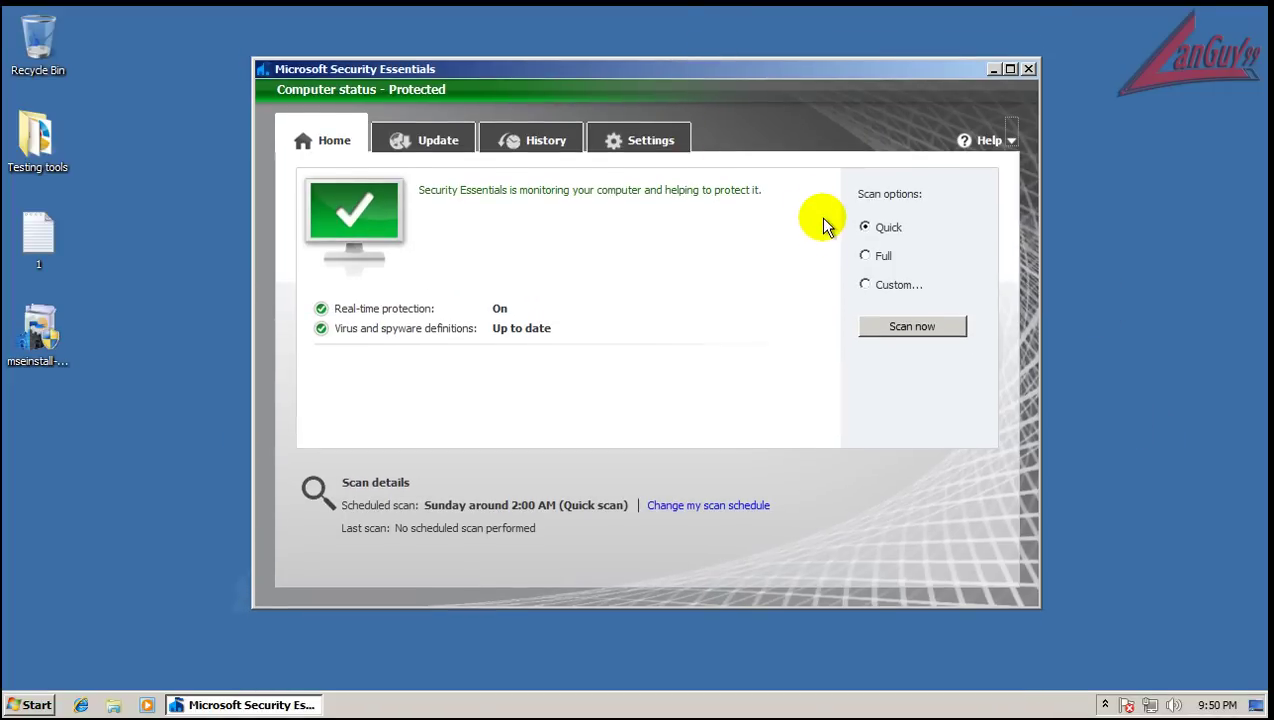
left_click(1012, 142)
left_click(1047, 281)
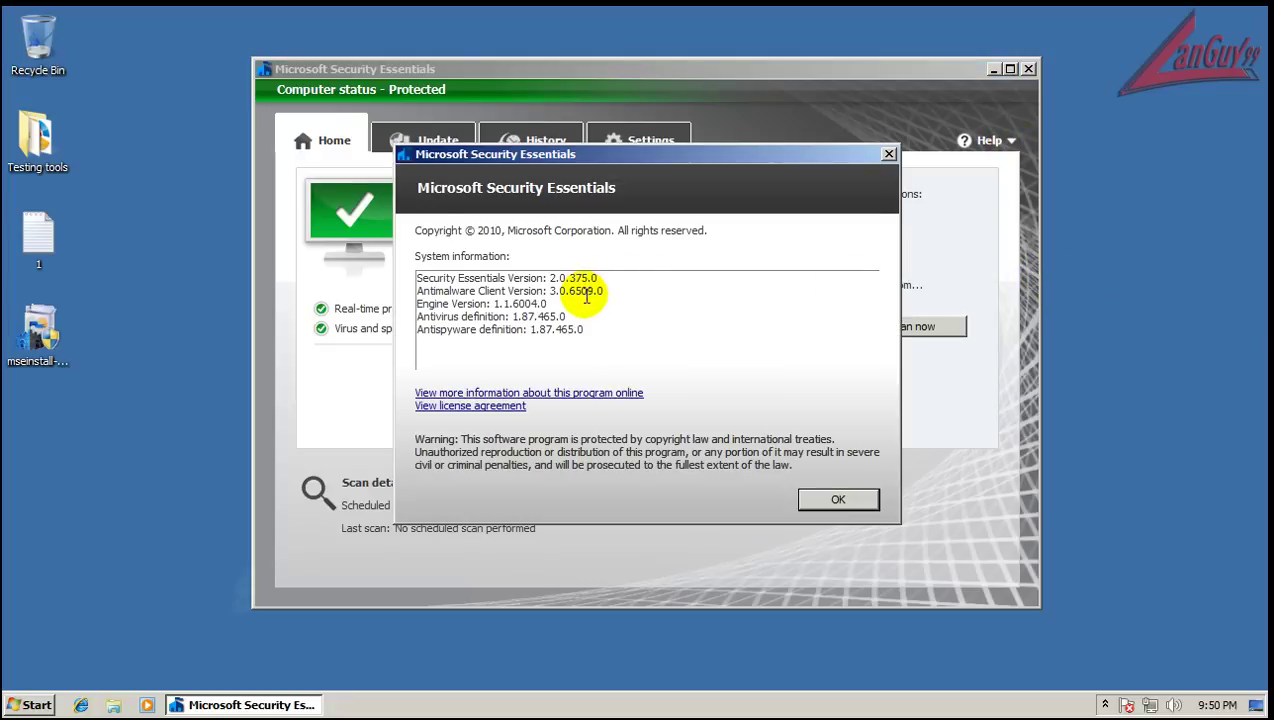
left_click(840, 501)
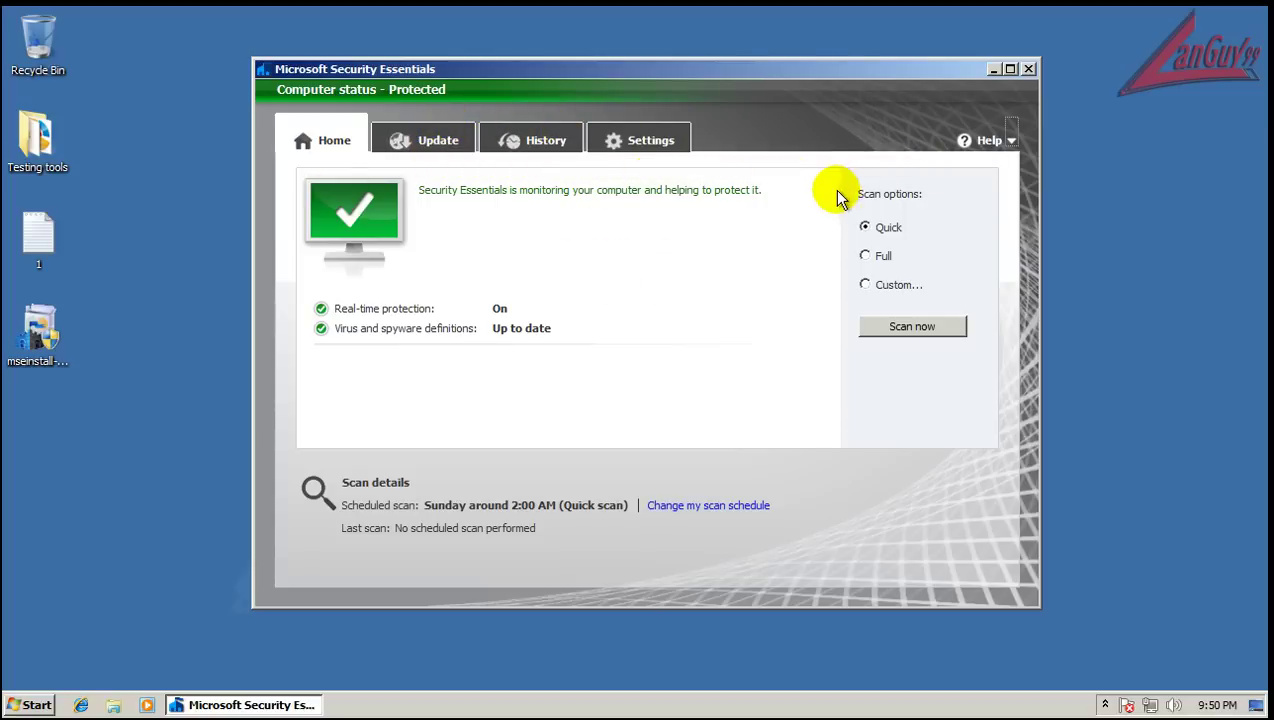
Step: Start an update of the virus and spyware definitions and view the history of detected items
left_click(425, 147)
left_click(909, 299)
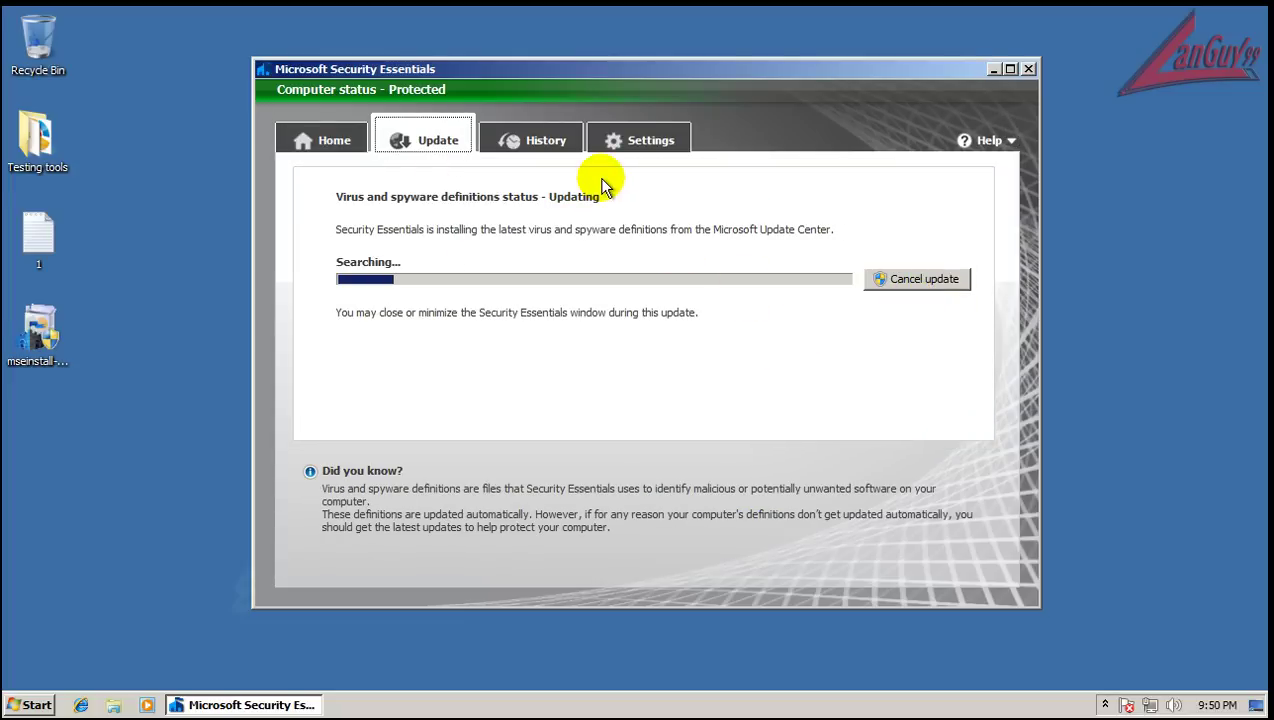
left_click(526, 141)
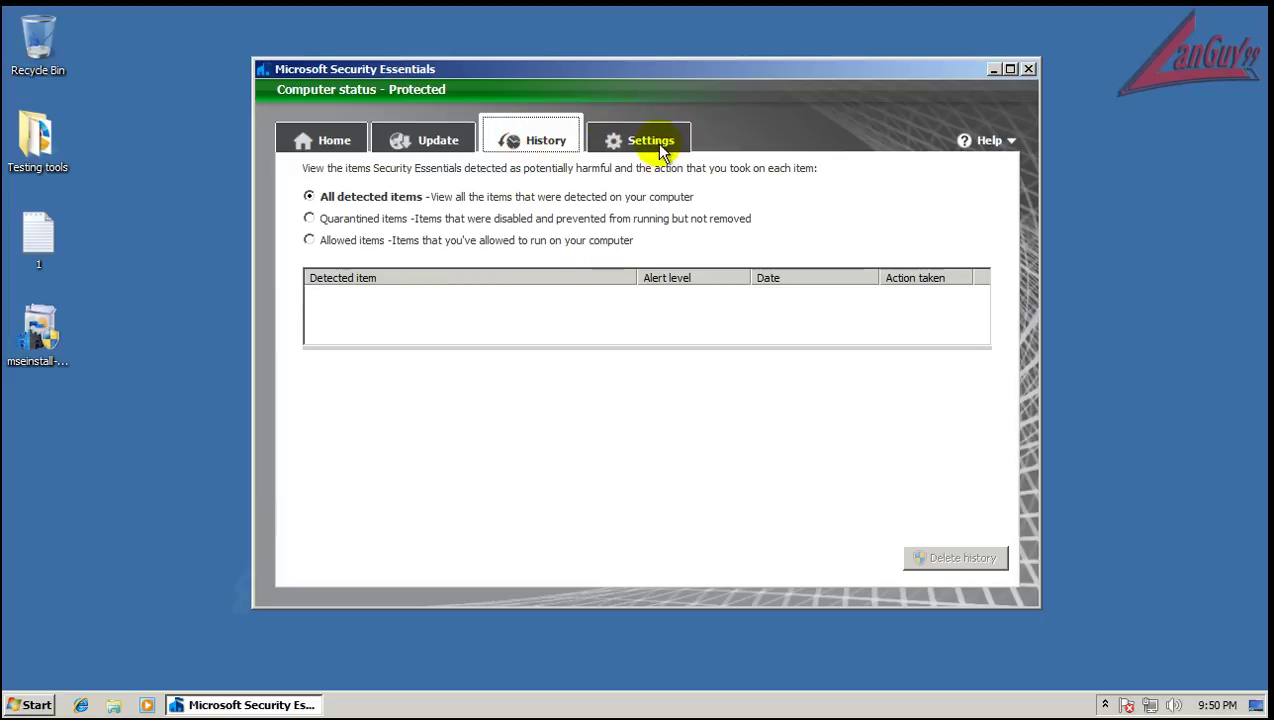
Step: Review the settings pages from Default actions through Microsoft SpyNet, cancel without changes, and close the Security Essentials window
left_click(640, 140)
left_click(350, 200)
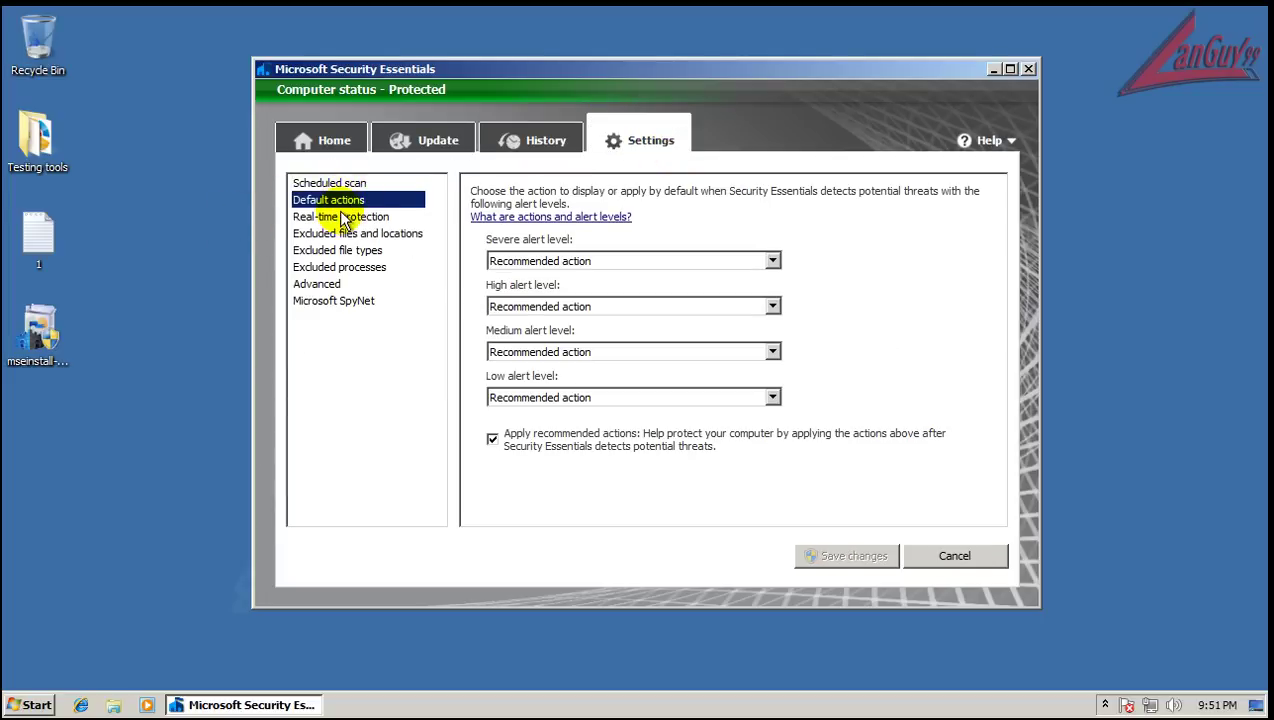
left_click(342, 217)
left_click(343, 233)
left_click(342, 250)
left_click(343, 267)
left_click(340, 284)
left_click(338, 301)
left_click(980, 555)
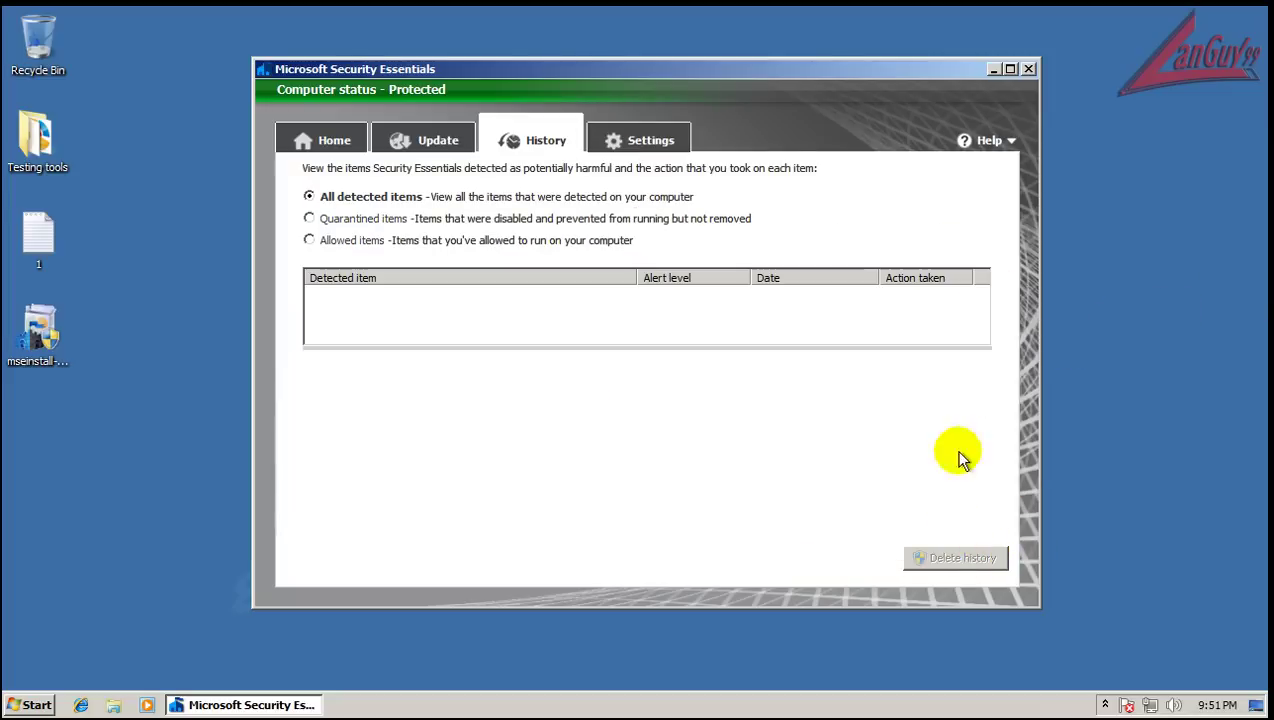
left_click(1028, 70)
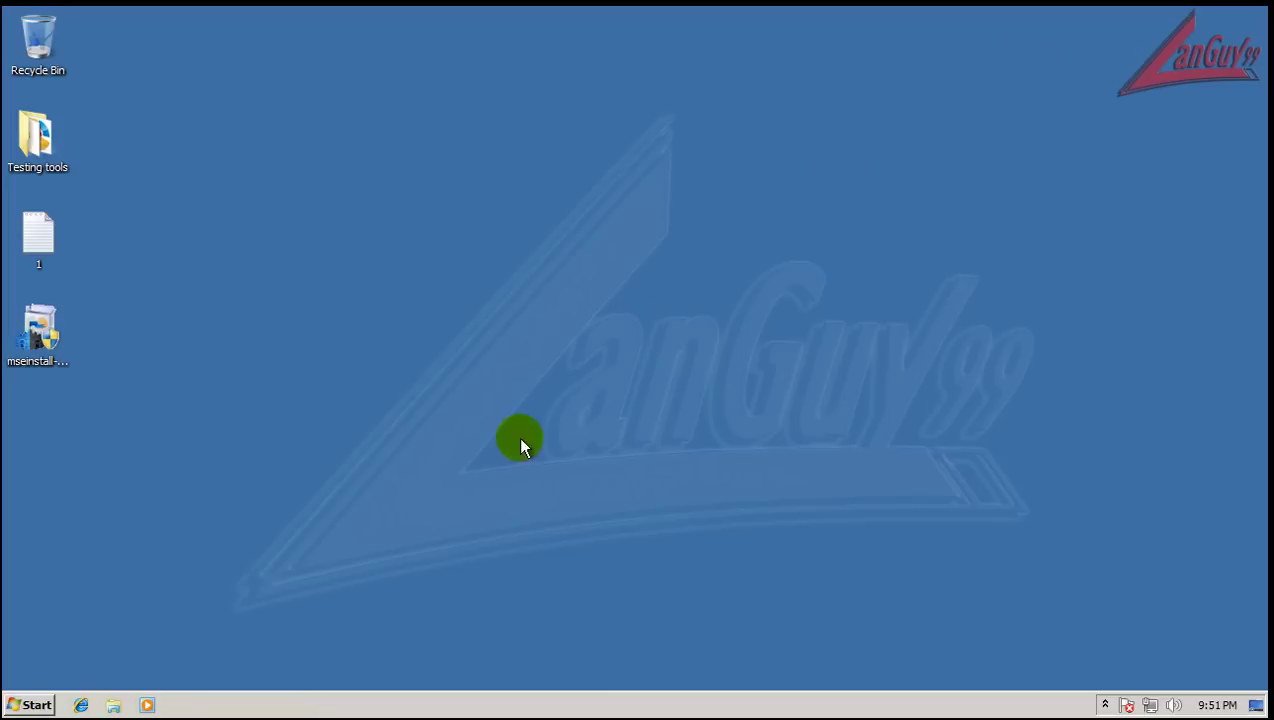
Step: Open Windows Task Manager and list the processes from all users, sorted by description
right_click(415, 707)
left_click(476, 649)
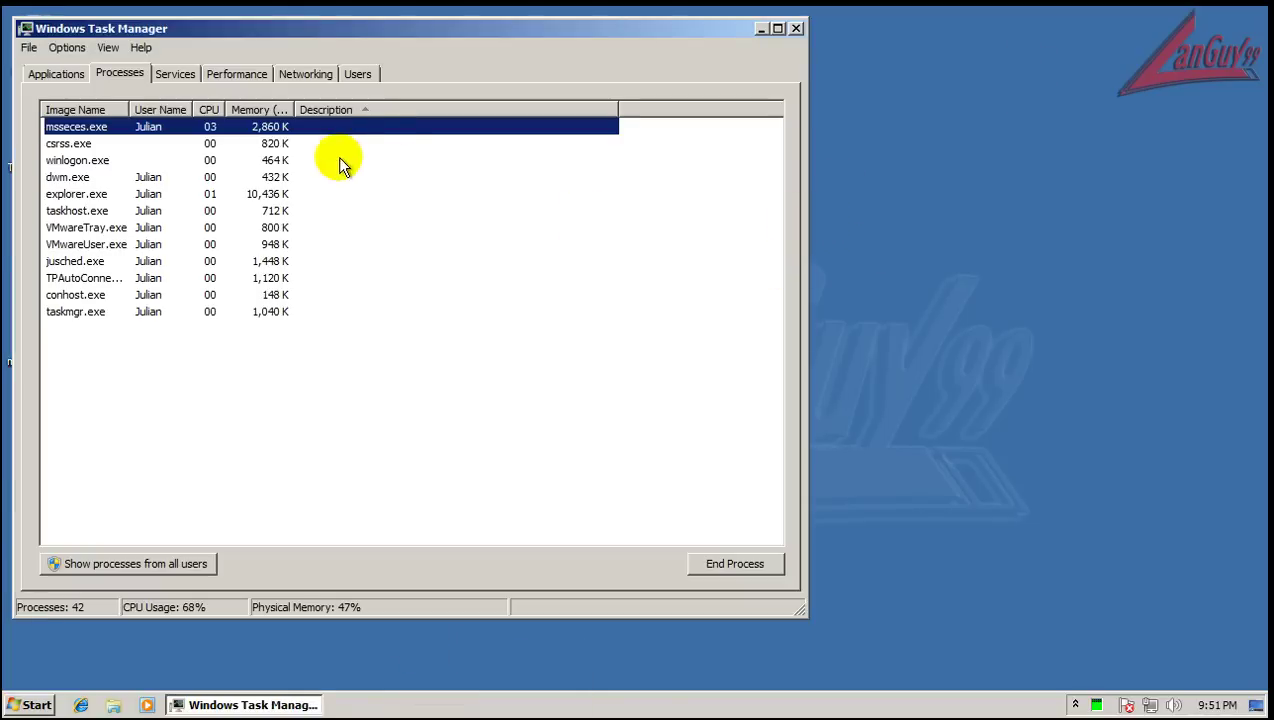
left_click(330, 110)
left_click(137, 563)
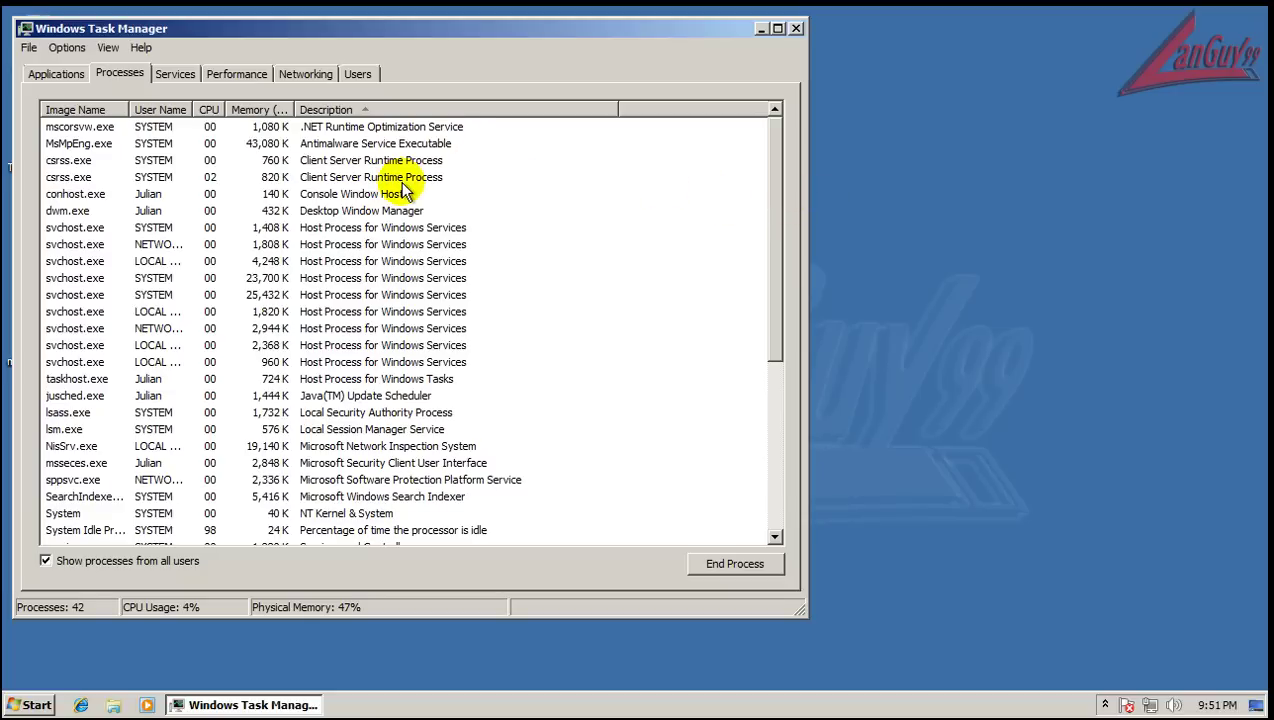
left_click_drag(420, 35, 490, 37)
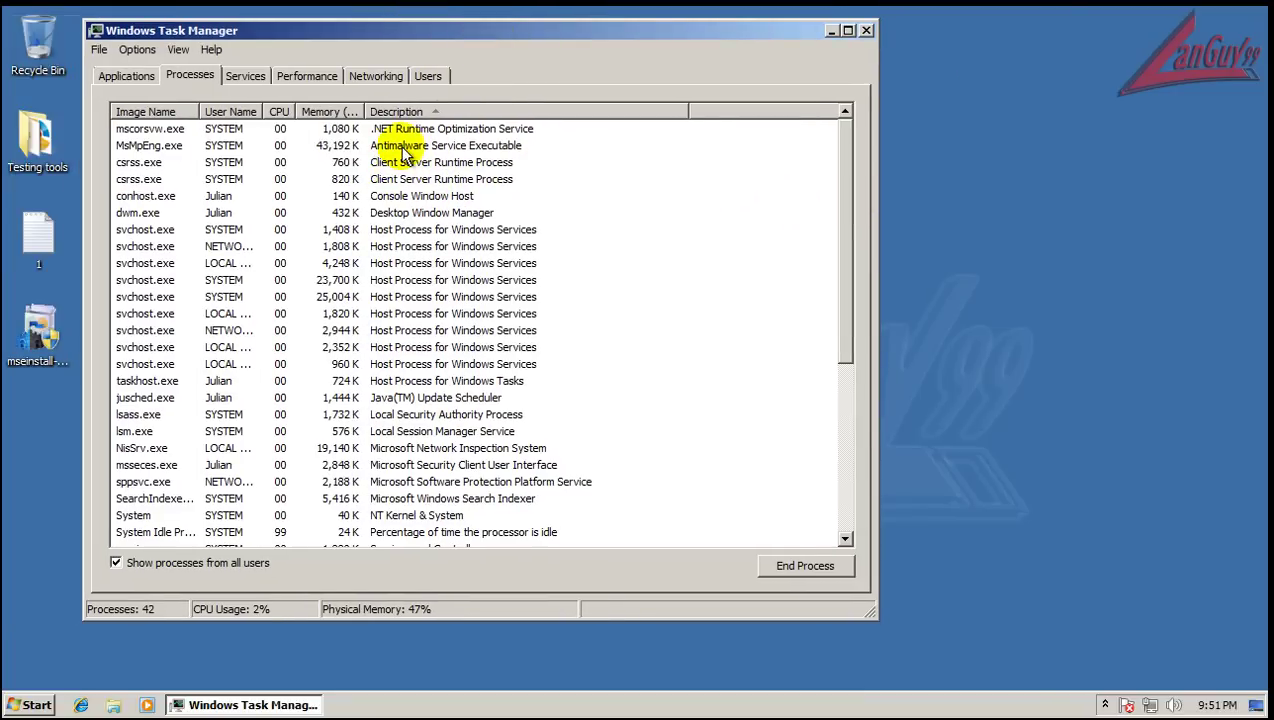
Step: Examine the memory use of the antimalware, security client and network inspection processes, and close Task Manager
left_click(405, 150)
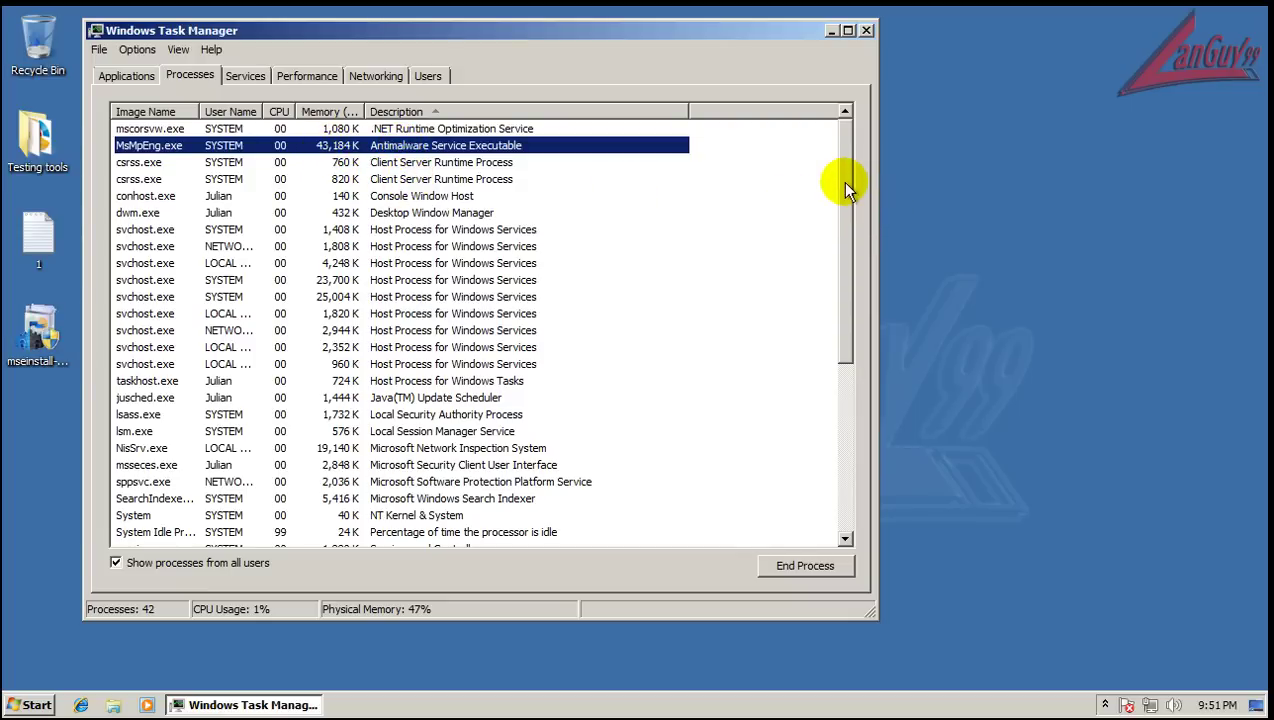
left_click_drag(847, 190, 842, 262)
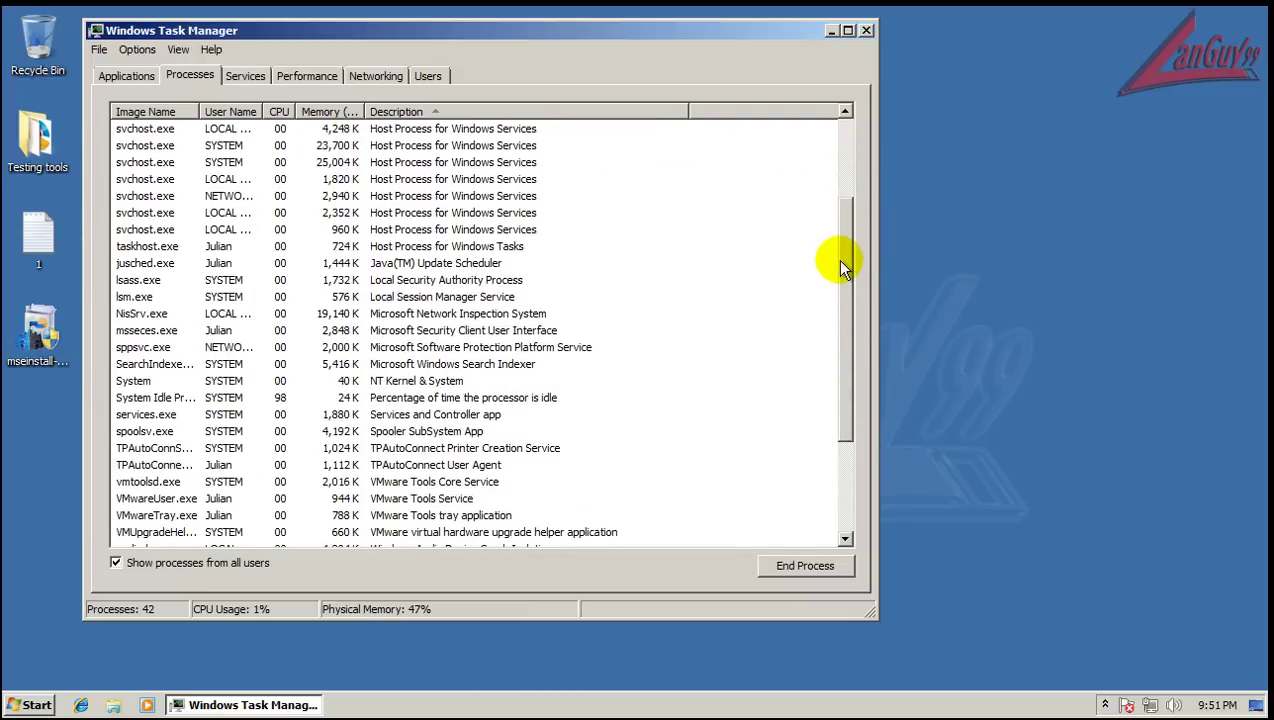
left_click(420, 333)
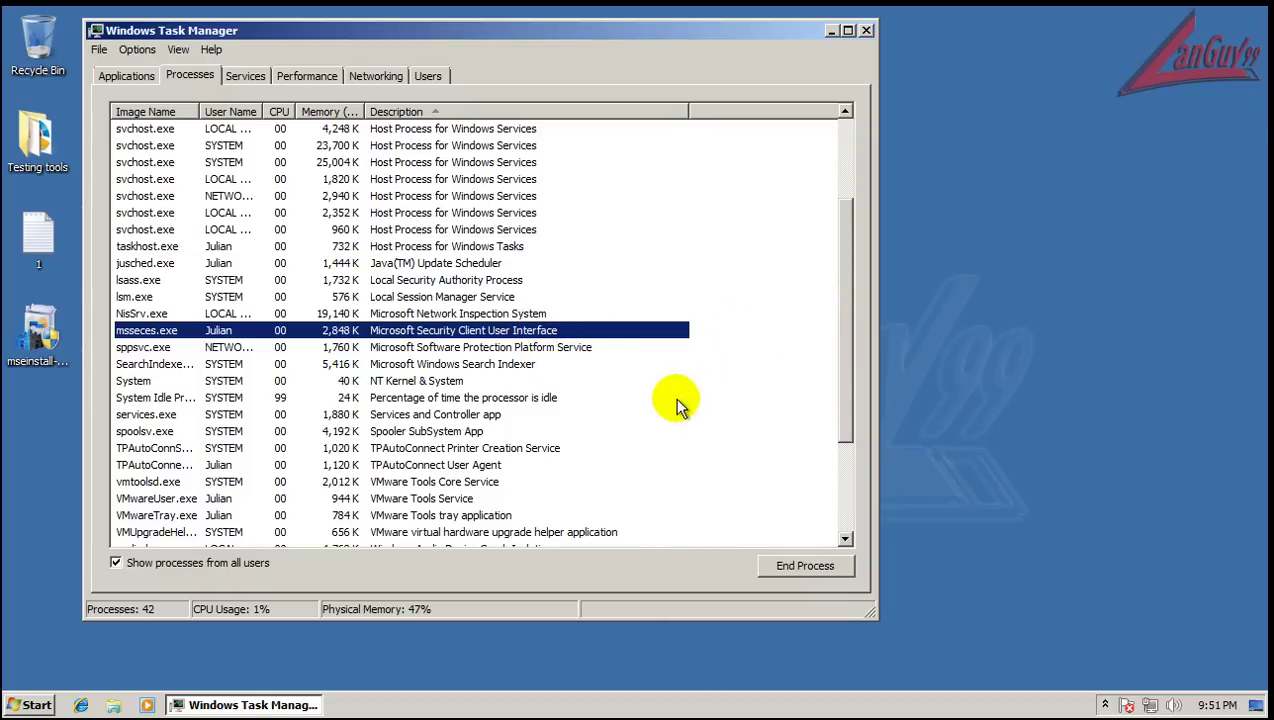
left_click(404, 316)
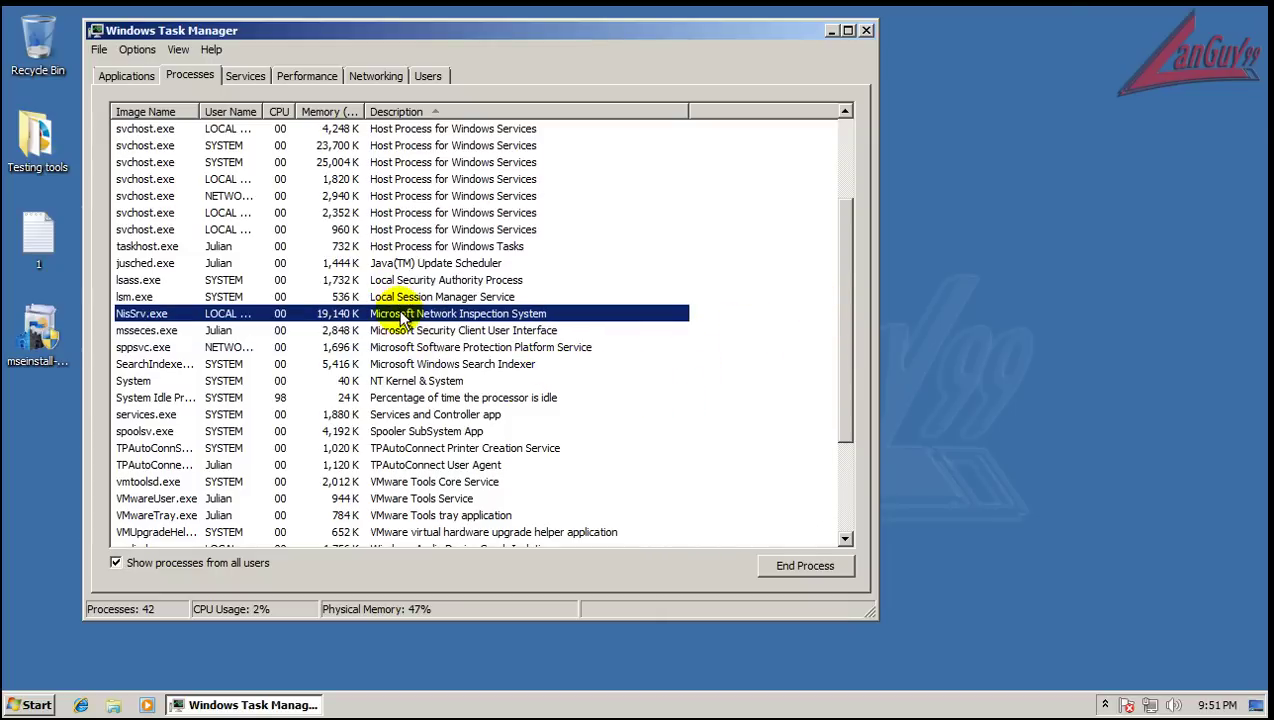
left_click(468, 350)
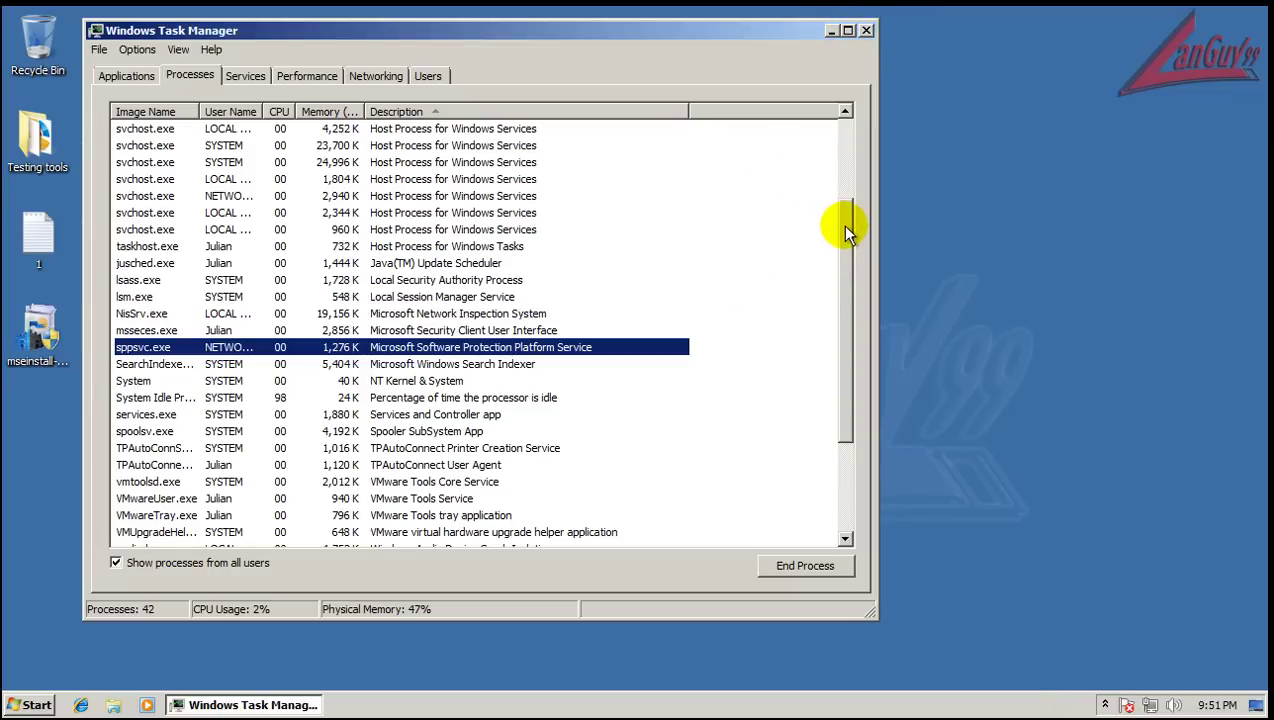
left_click_drag(841, 224, 840, 140)
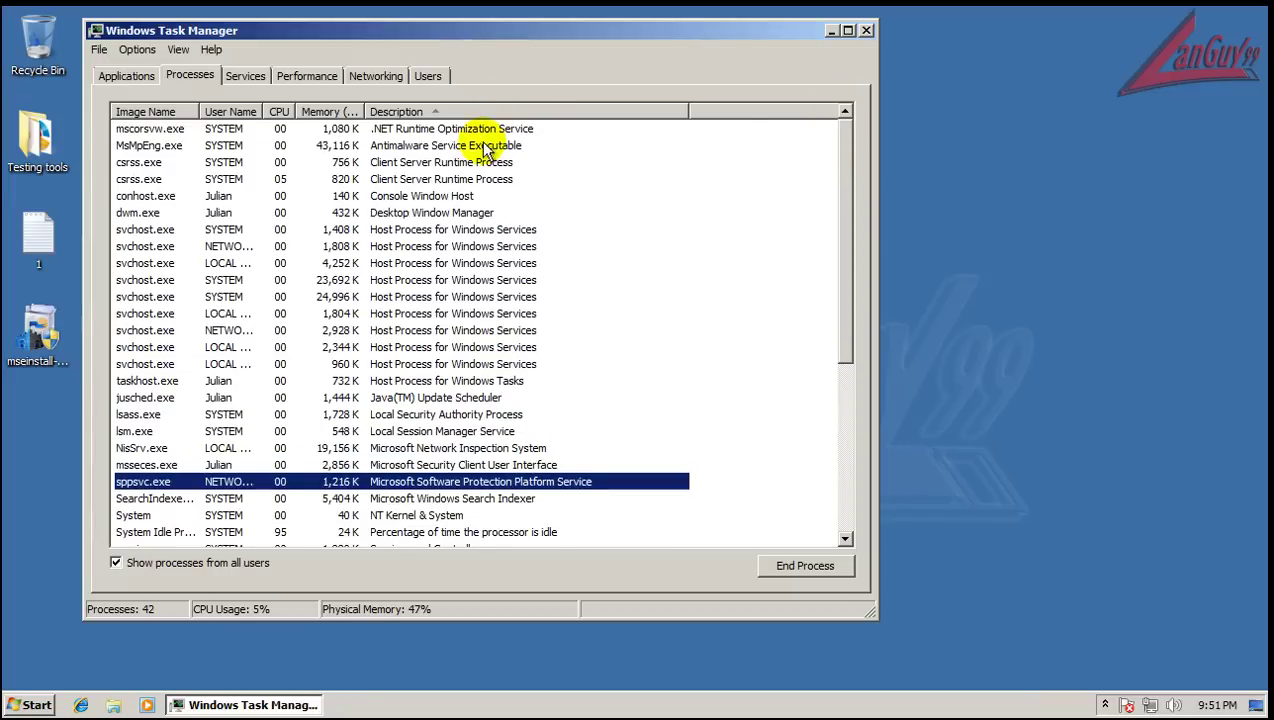
left_click(867, 30)
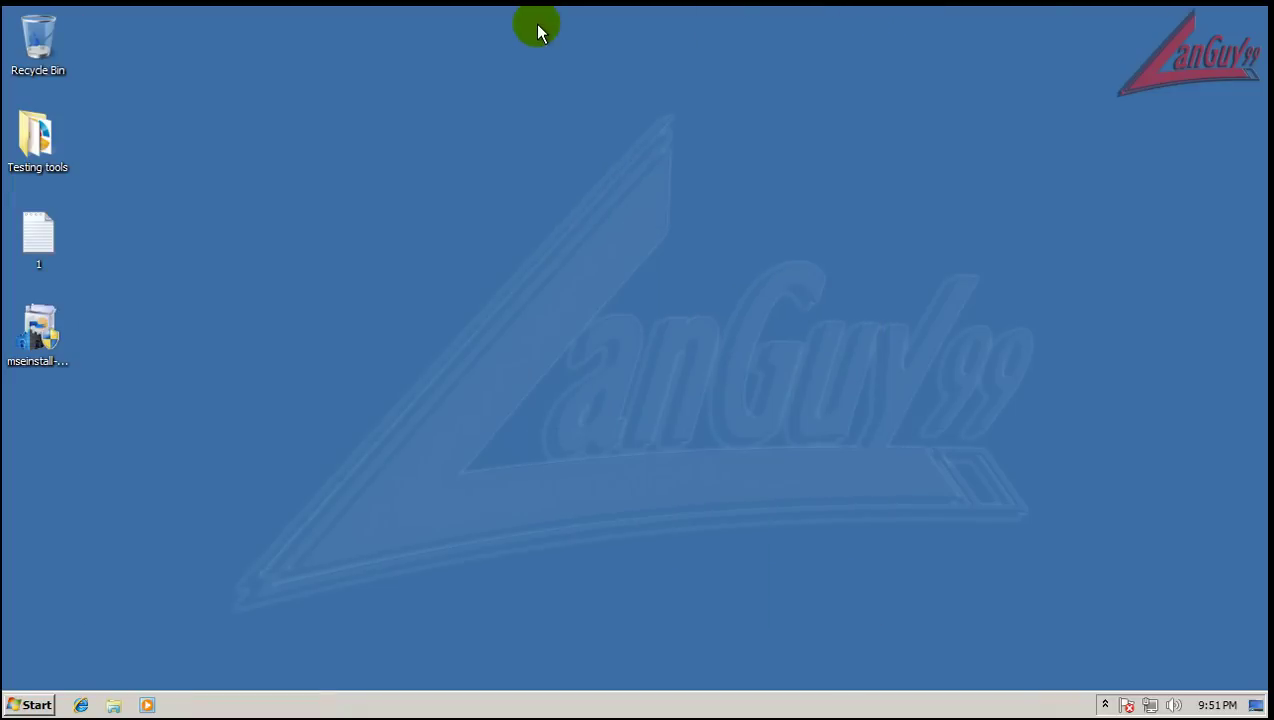
Step: Open the desktop text file 1 in Notepad, launch Internet Explorer, and arrange both windows so they are usable together
double_click(41, 242)
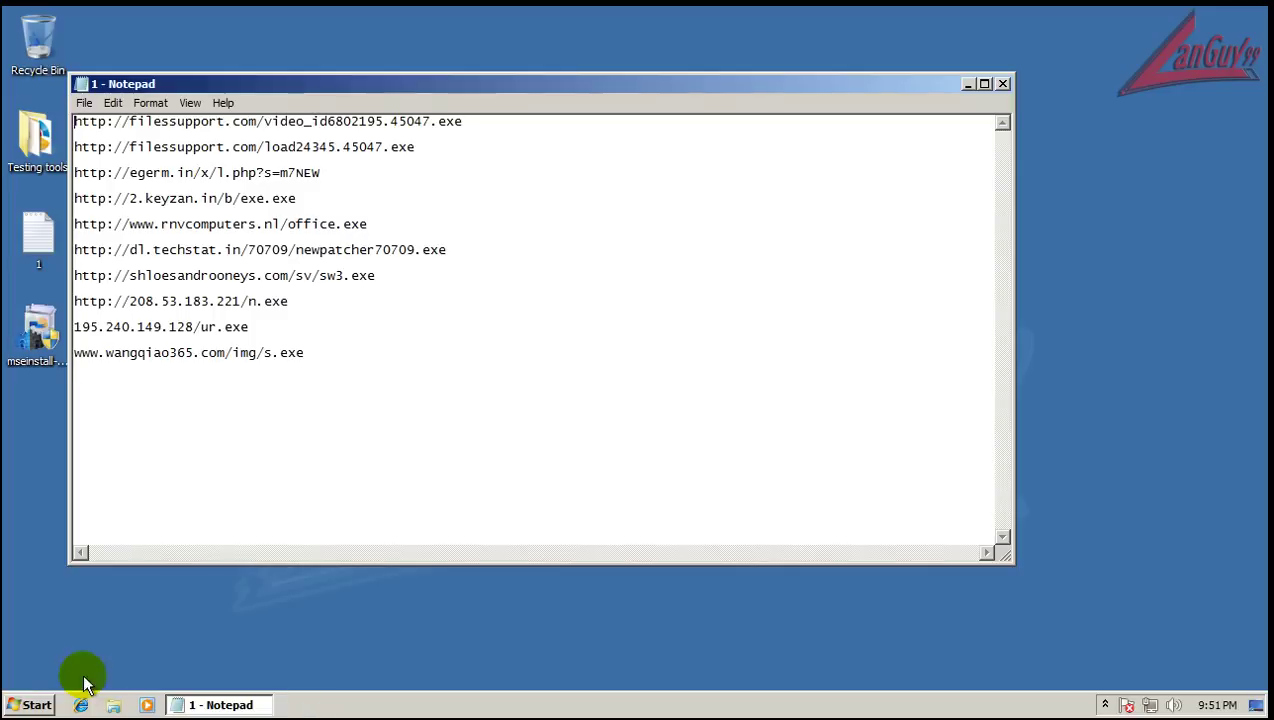
left_click(82, 705)
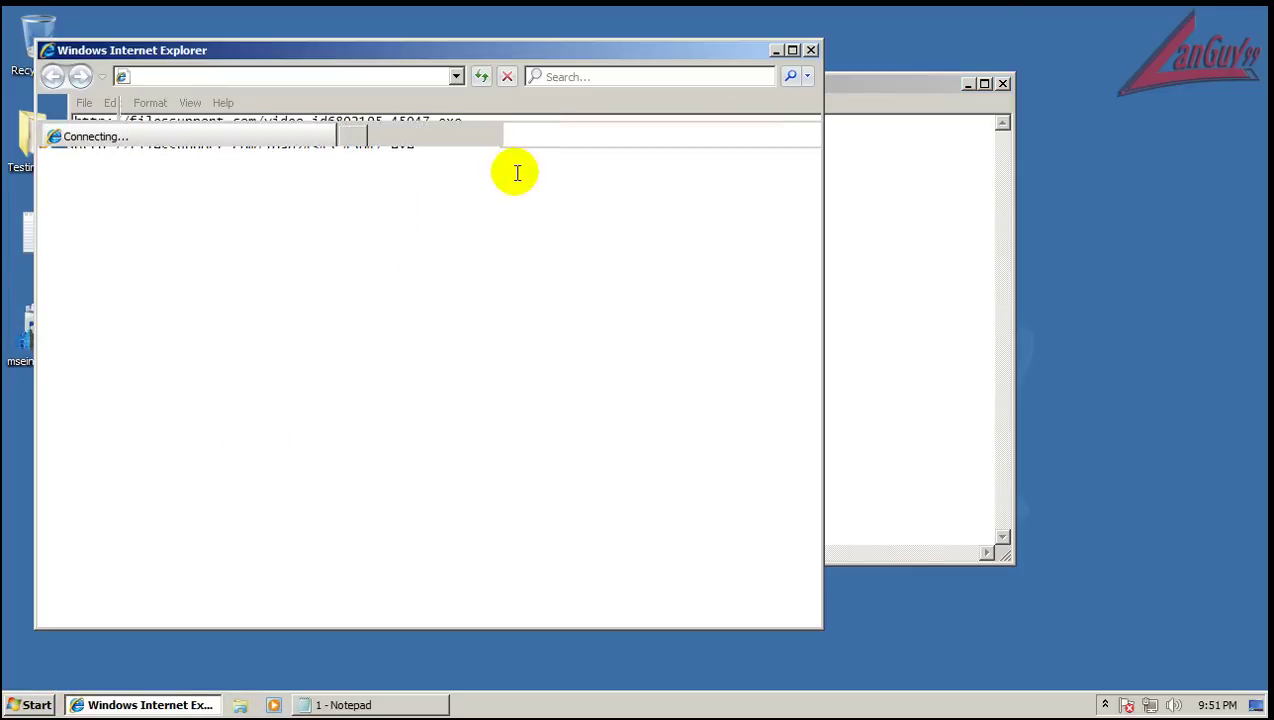
left_click(672, 78)
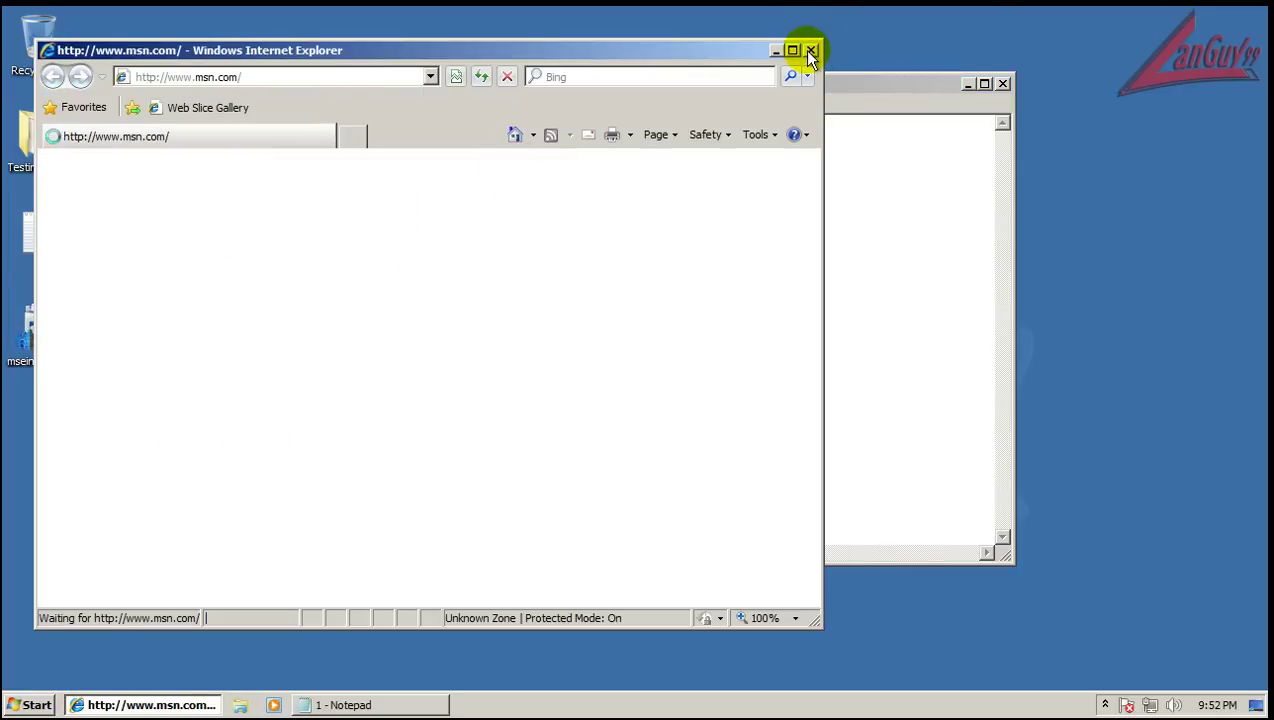
left_click_drag(705, 55, 1113, 28)
left_click_drag(397, 86, 347, 398)
Step: Copy the first address in the text file and clear away Internet Explorer's setup dialog and the MSN tab
left_click_drag(421, 427, 5, 342)
key("ctrl+c")
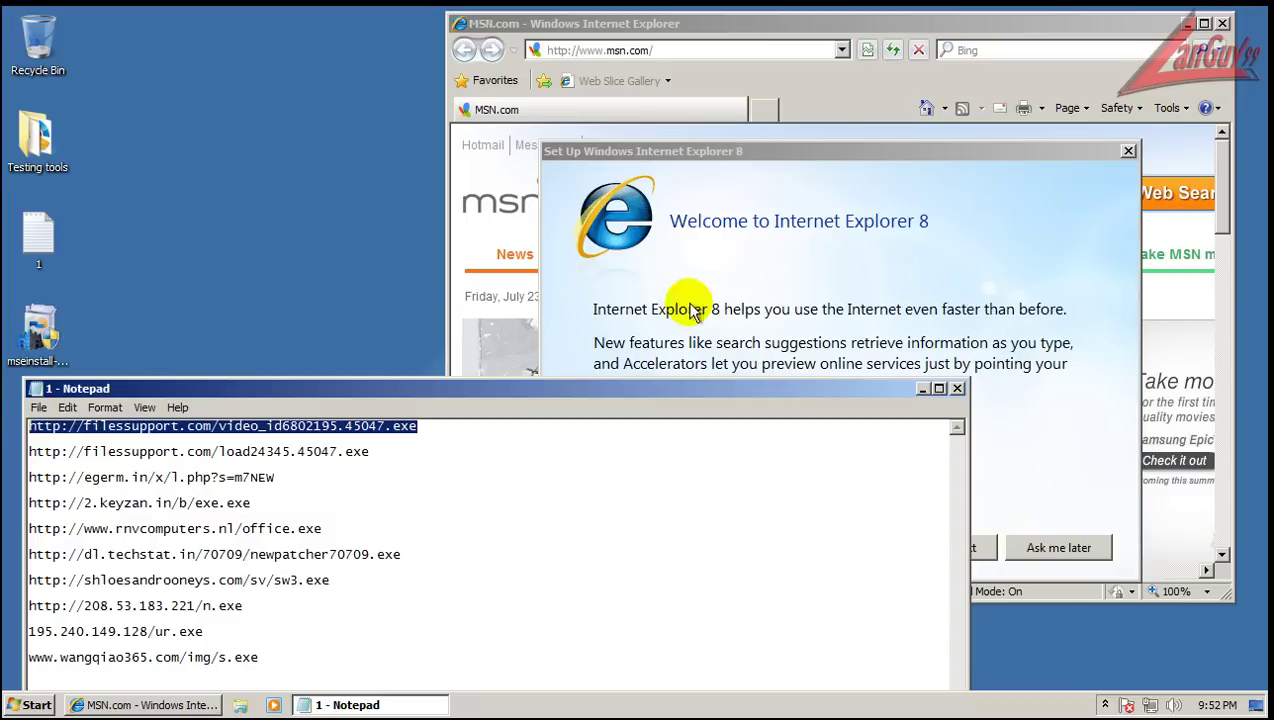
left_click(1085, 303)
left_click(1058, 548)
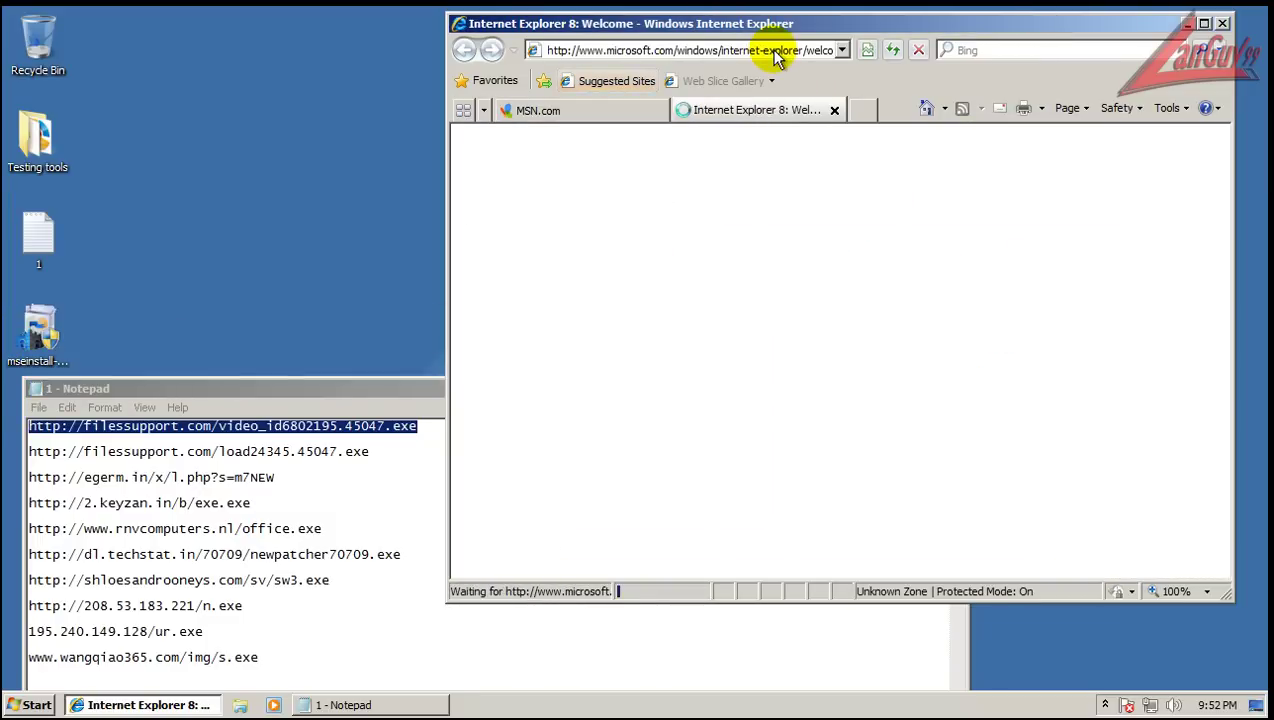
left_click(655, 110)
left_click(657, 110)
left_click(660, 50)
key("ctrl+v")
key("Return")
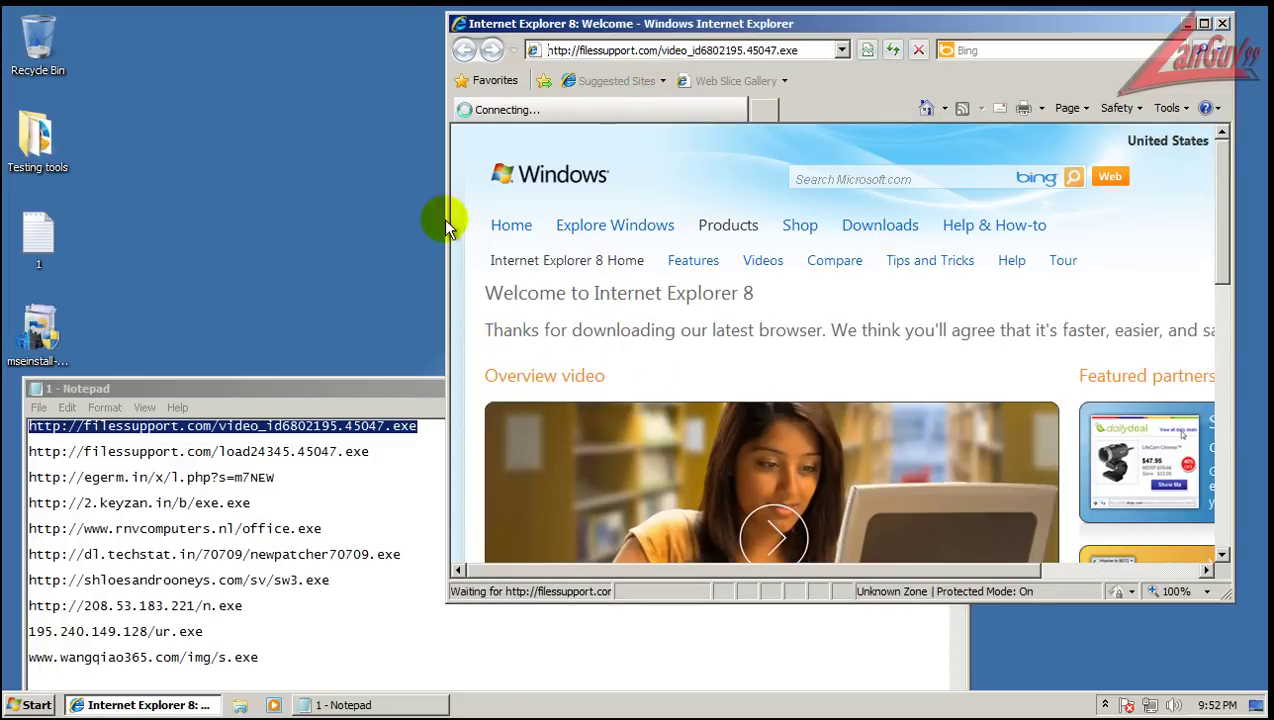
left_click(606, 369)
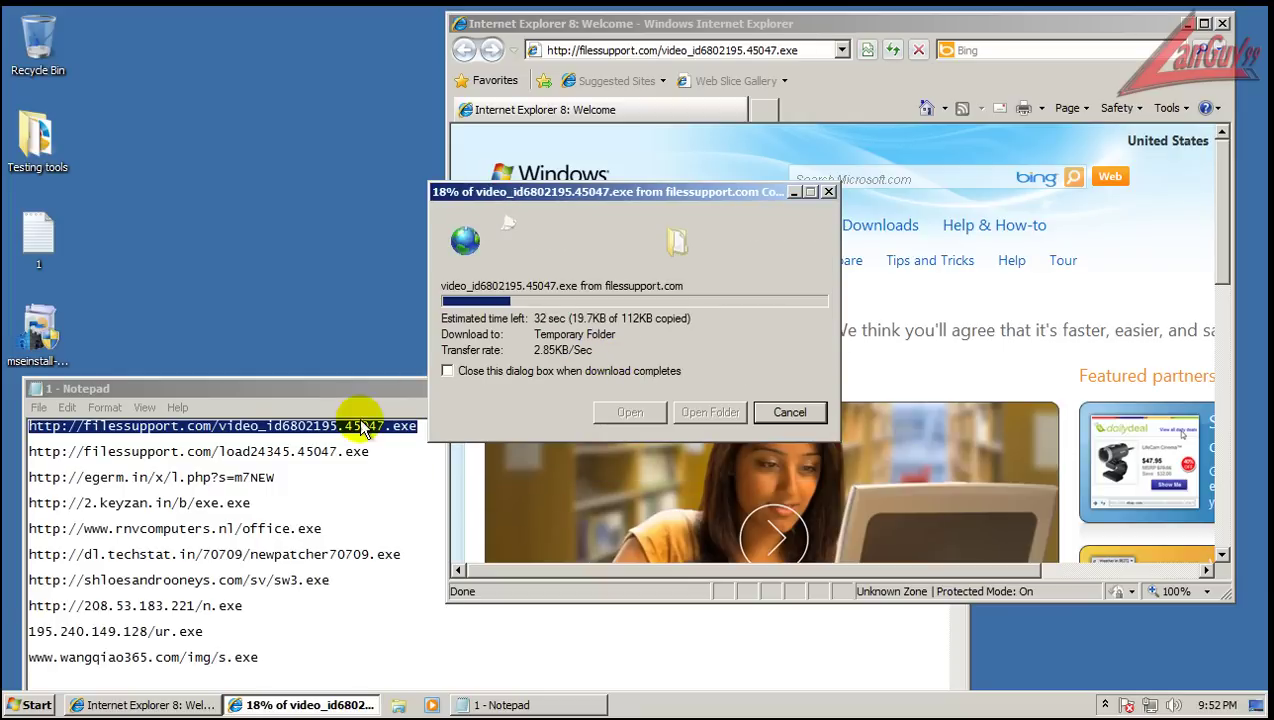
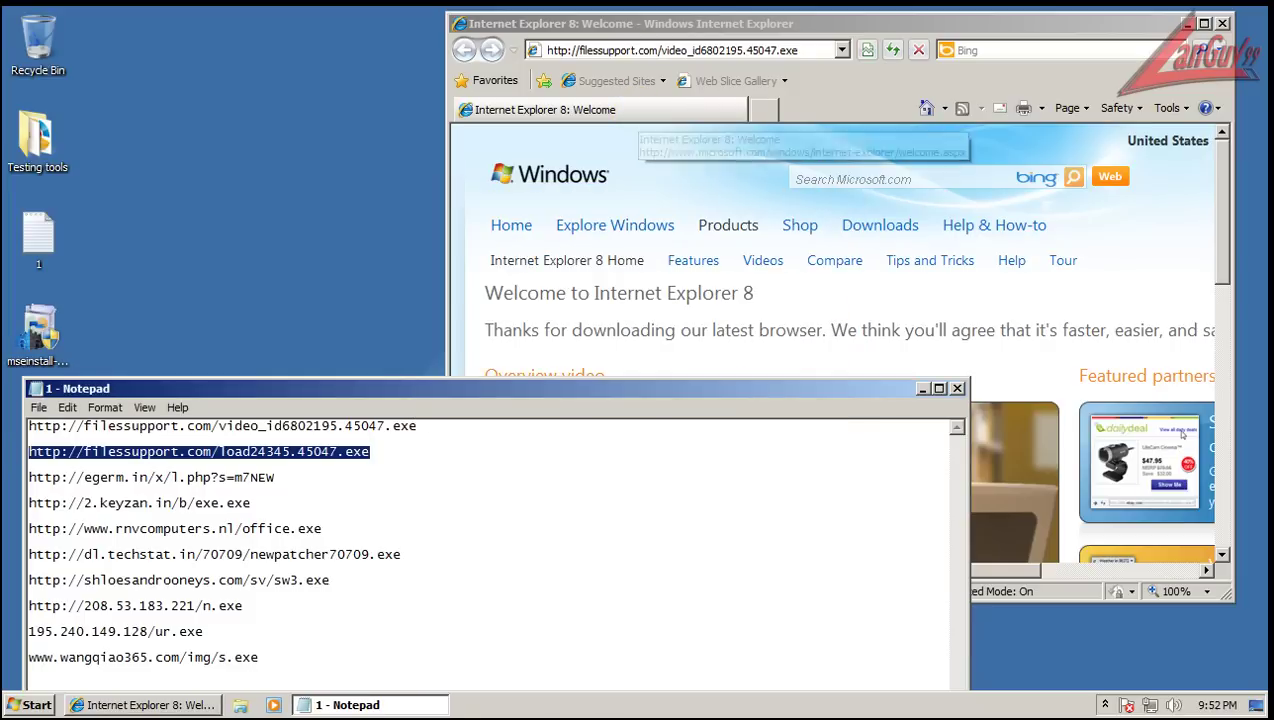
left_click(726, 50)
left_click(728, 50)
type("http://filessupport.com/load24345.45047.exe")
key("Return")
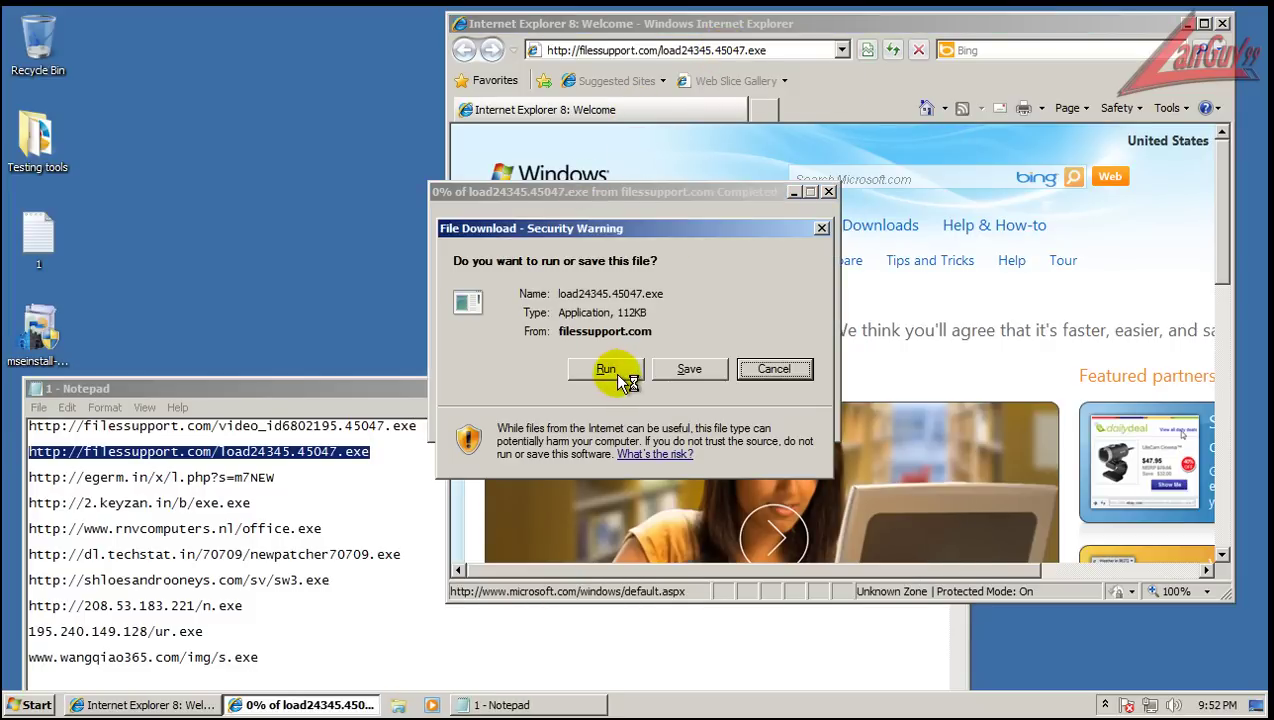
left_click(611, 367)
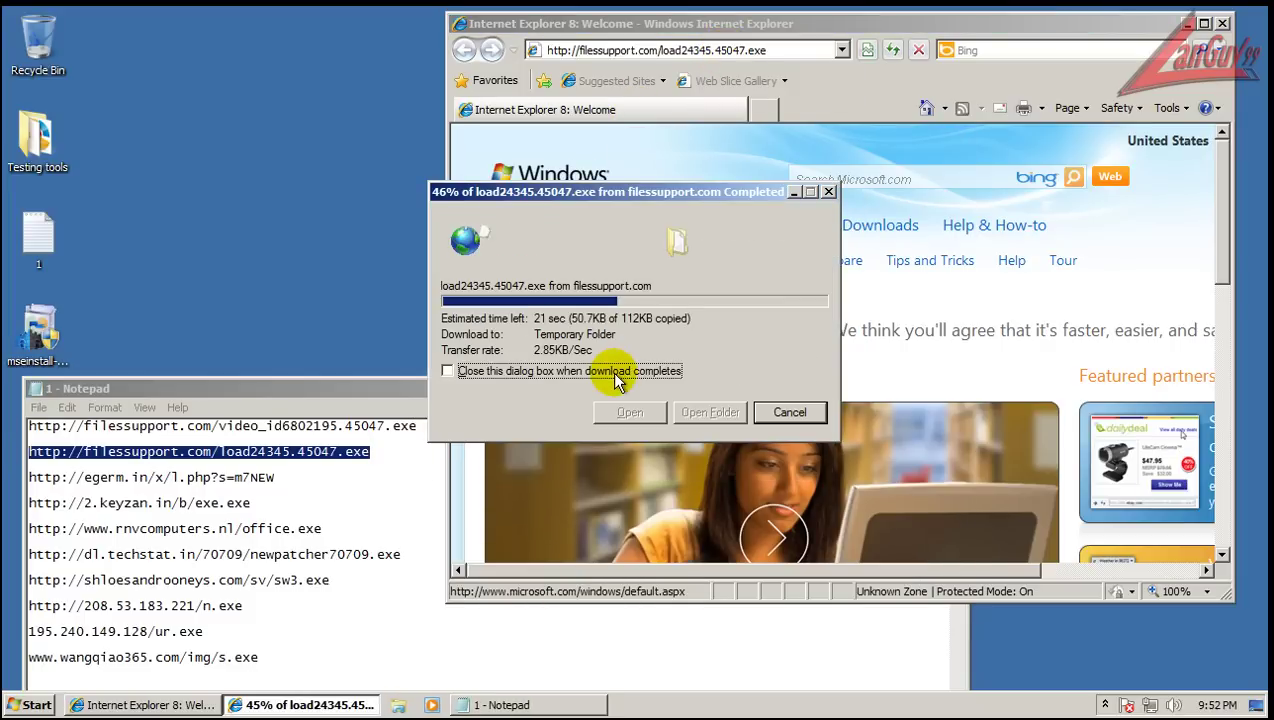
left_click(712, 337)
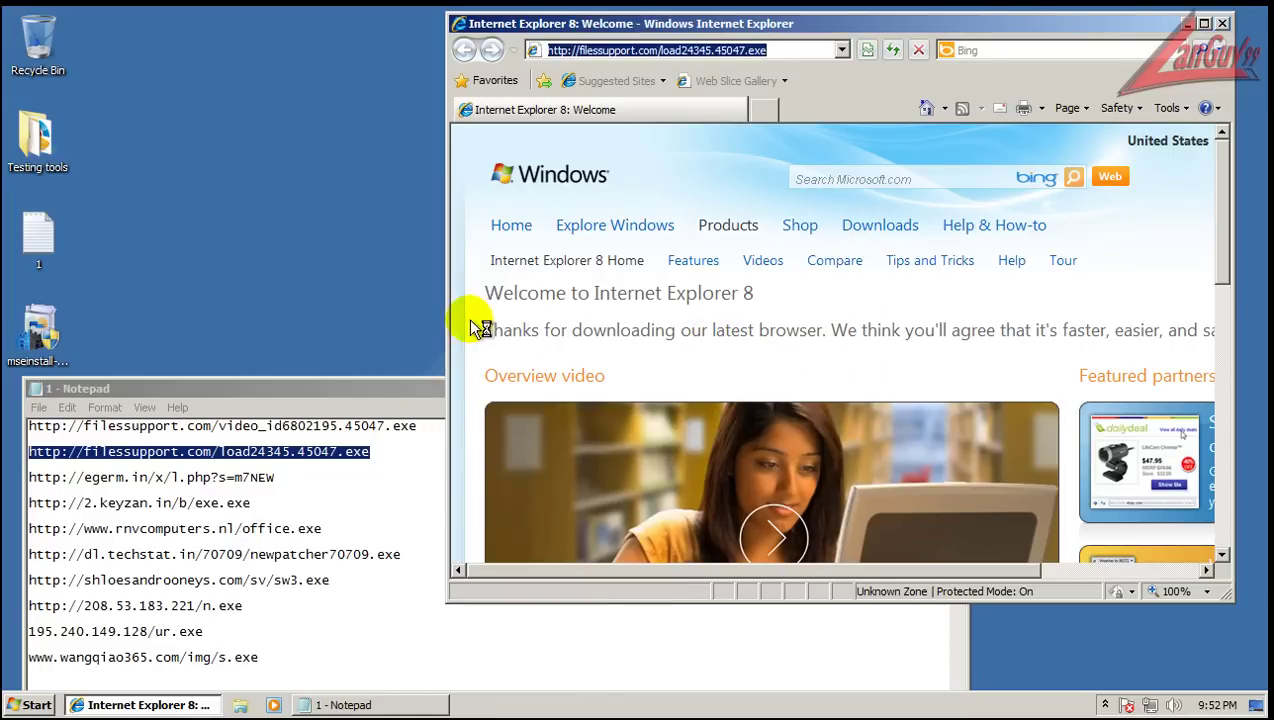
left_click(277, 477)
key("shift+Home")
key("ctrl+c")
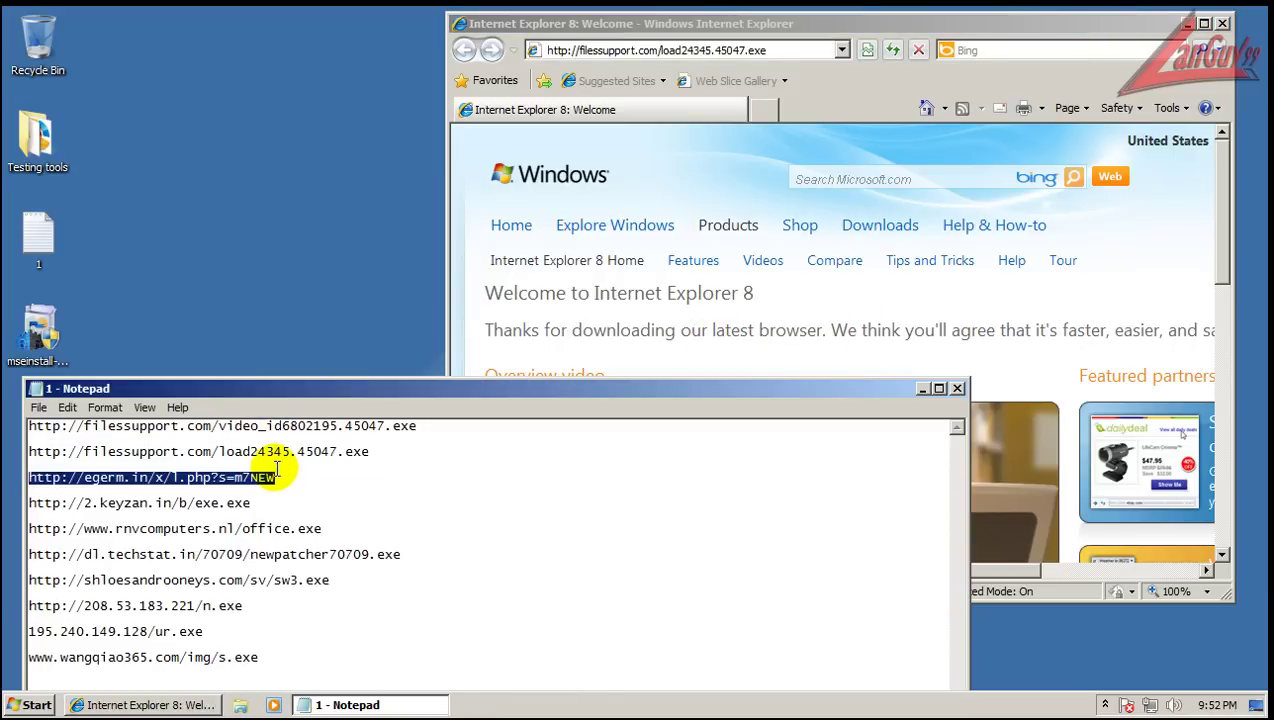
left_click(705, 50)
left_click(706, 49)
key("ctrl+v")
key("Return")
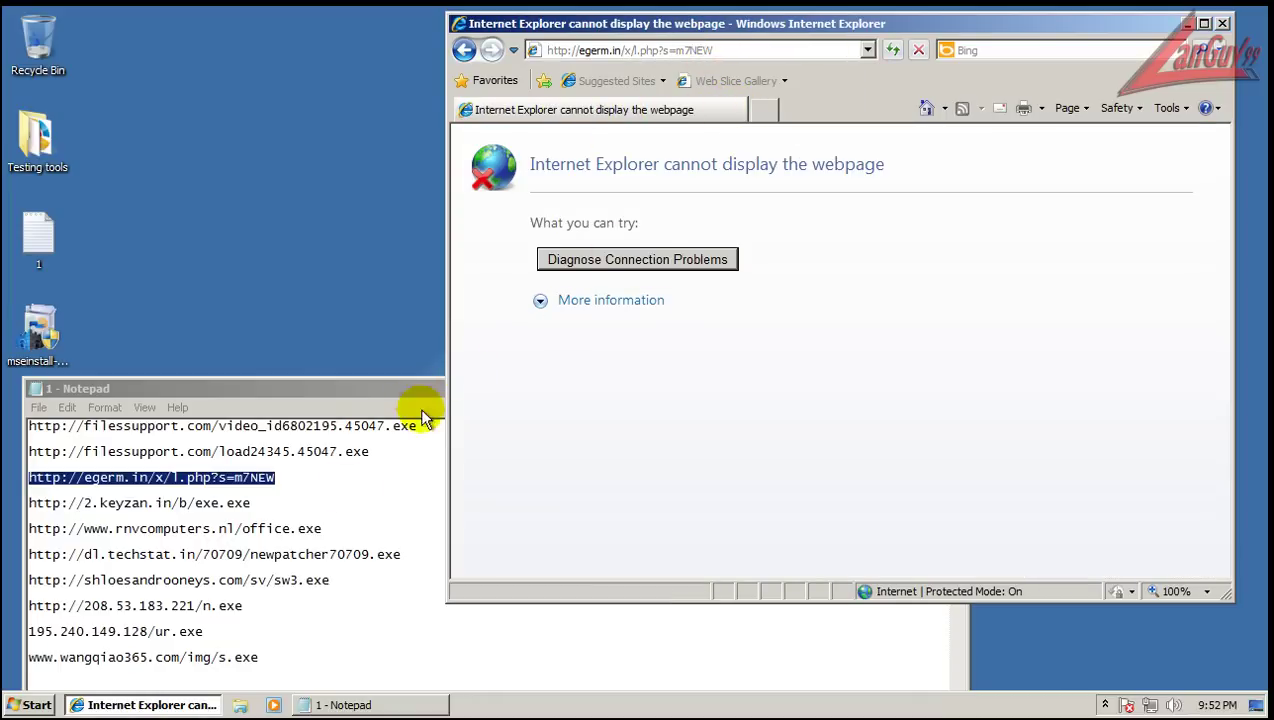
left_click(250, 497)
double_click(249, 494)
key("ctrl+c")
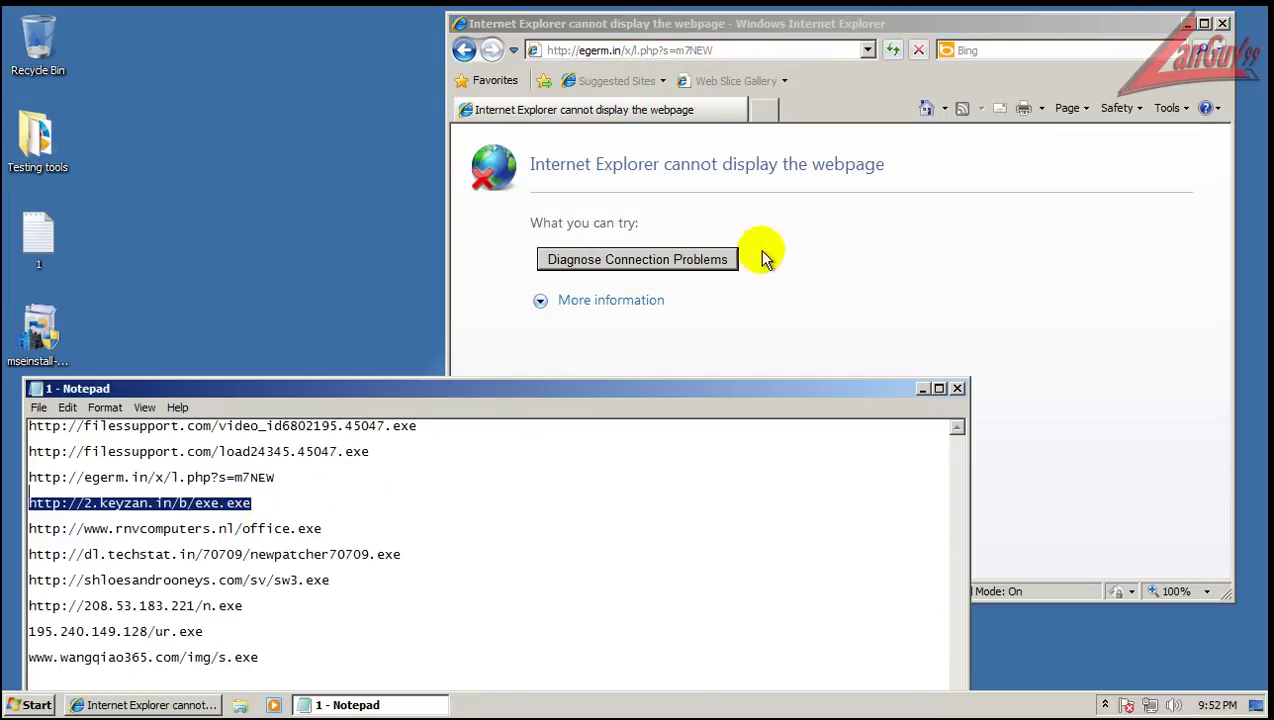
left_click(726, 46)
key("ctrl+v")
key("Return")
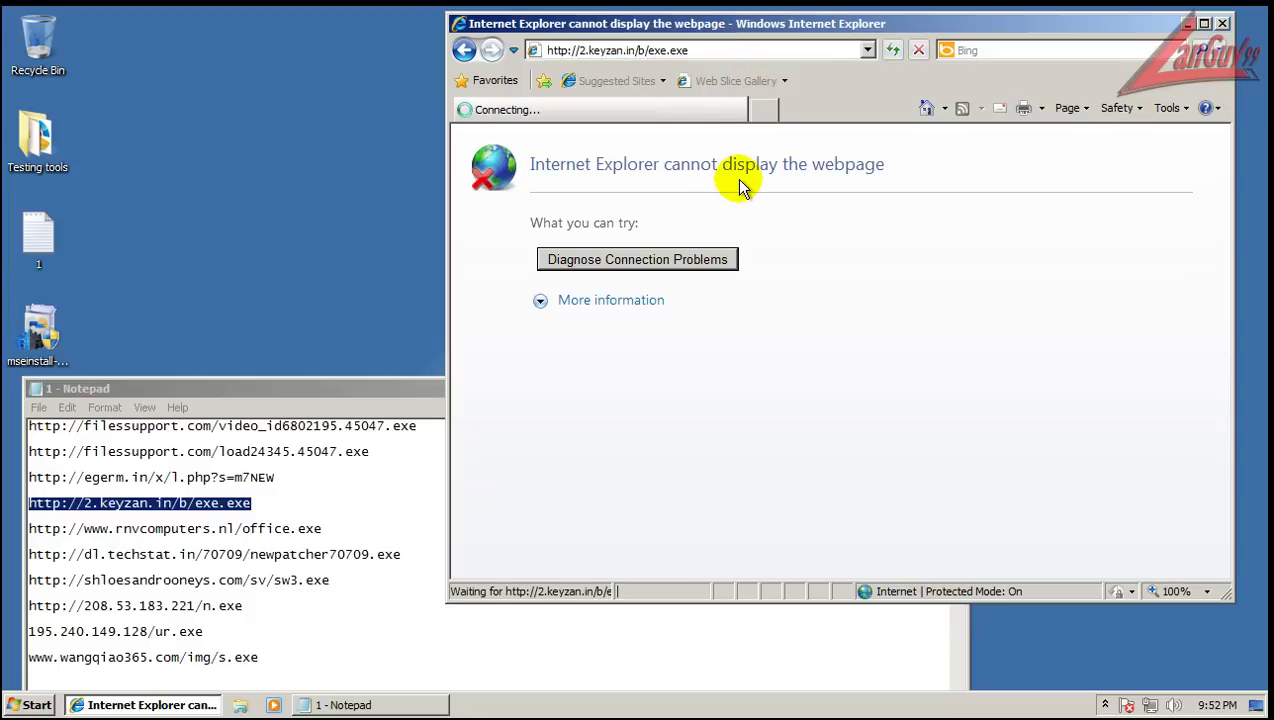
double_click(326, 532)
key("ctrl+c")
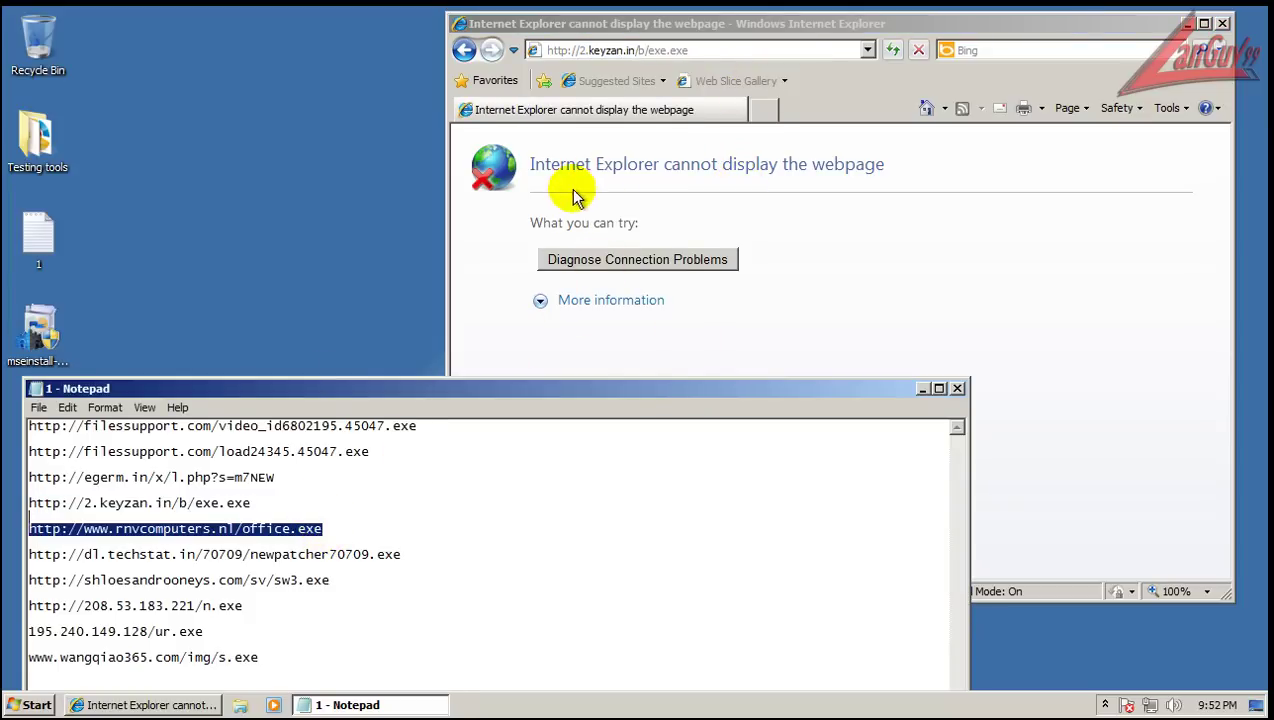
left_click(758, 52)
key("ctrl+v")
key("Return")
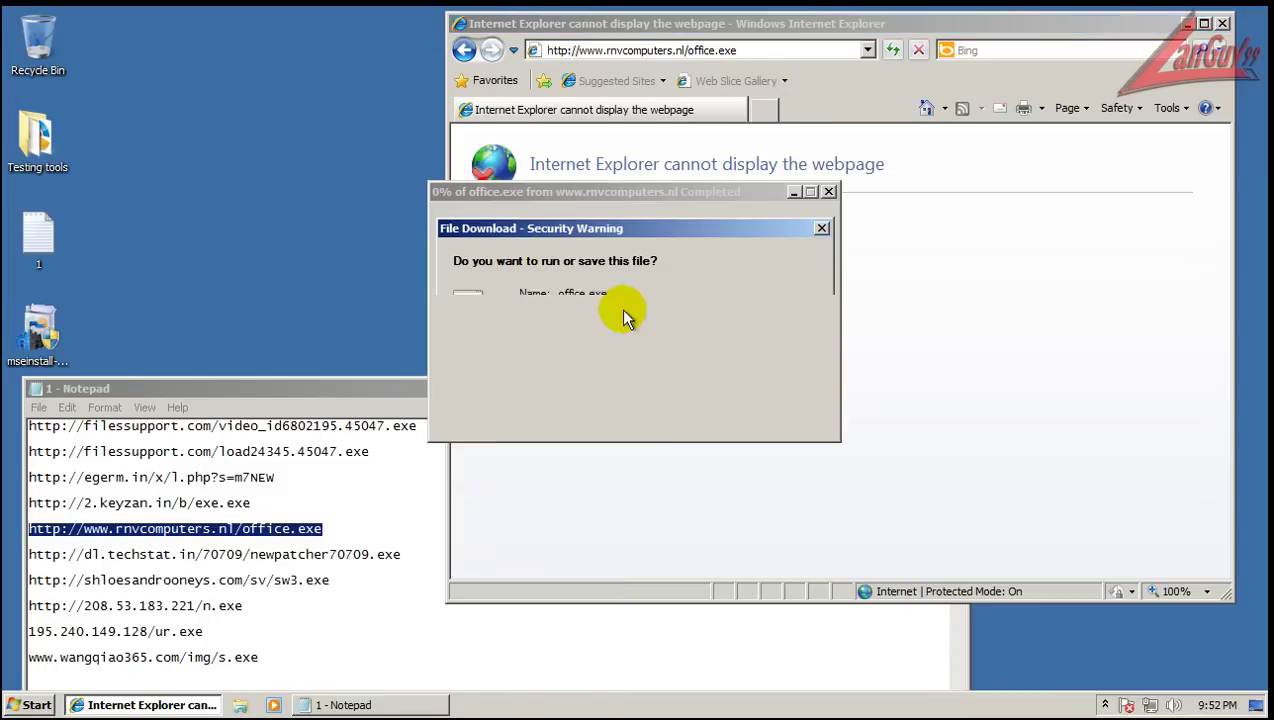
left_click(622, 367)
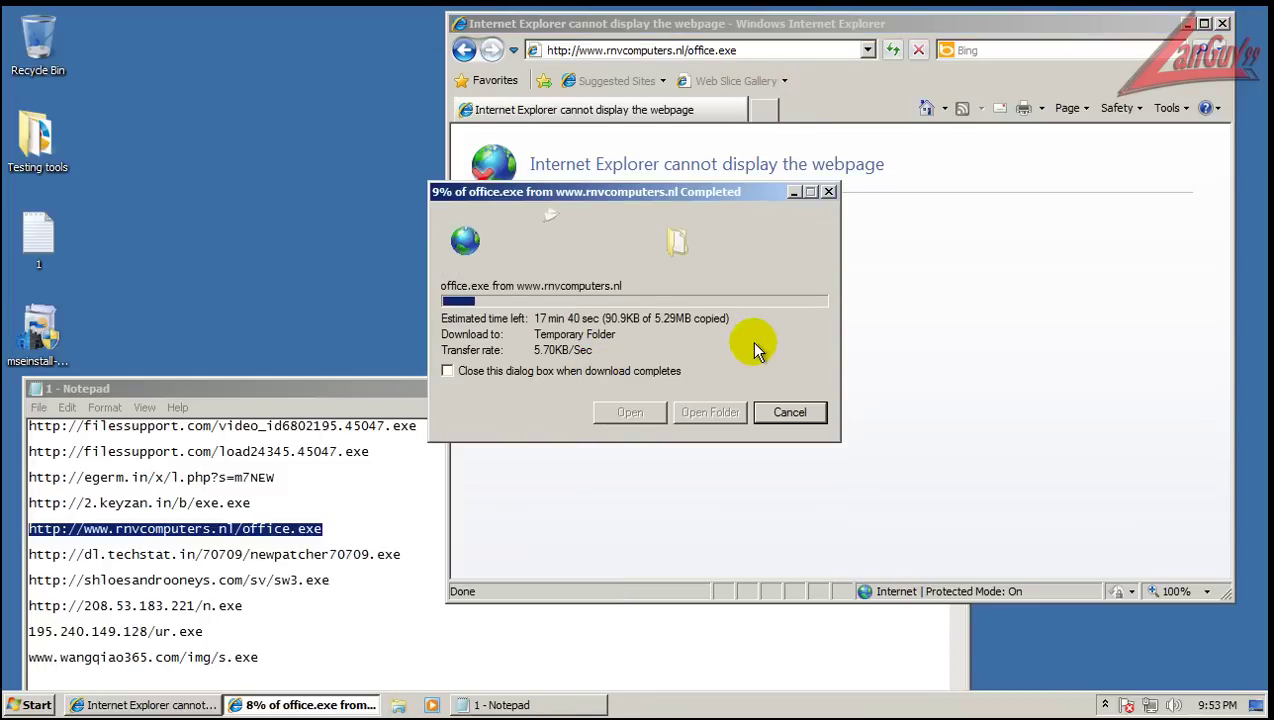
left_click(399, 548)
key("shift+Home")
key("ctrl+c")
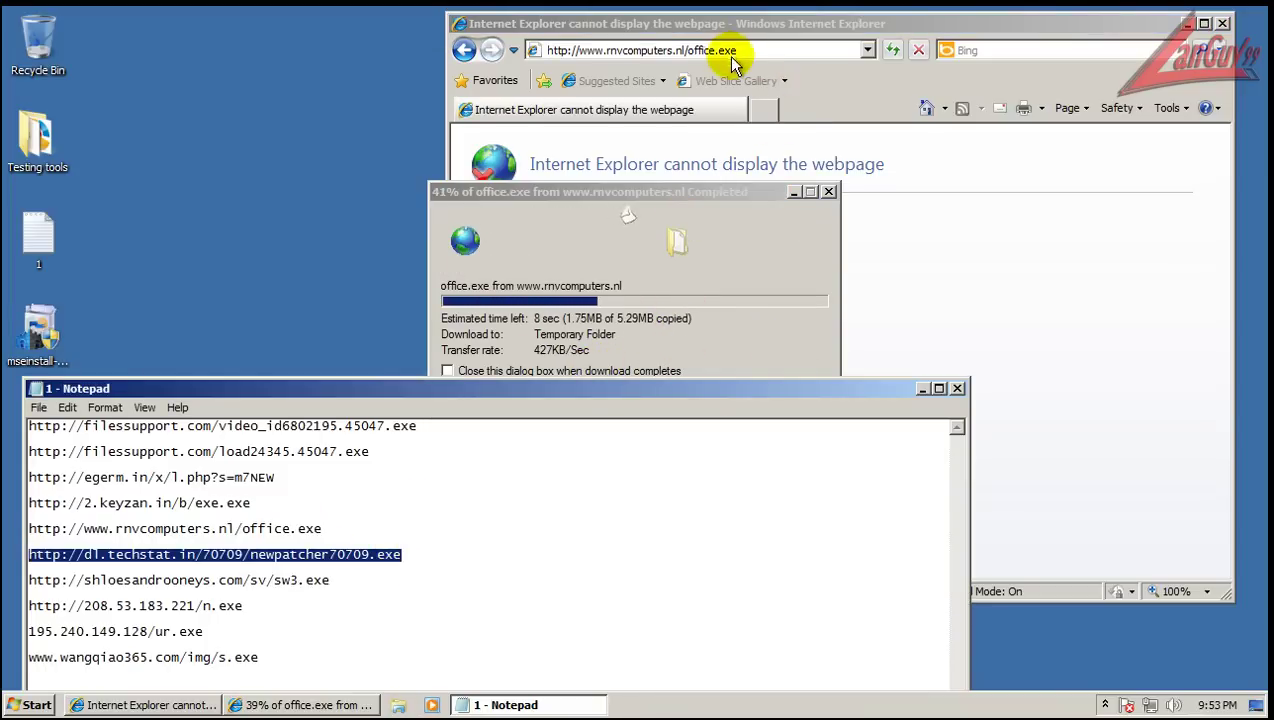
left_click(733, 51)
key("ctrl+v")
key("Return")
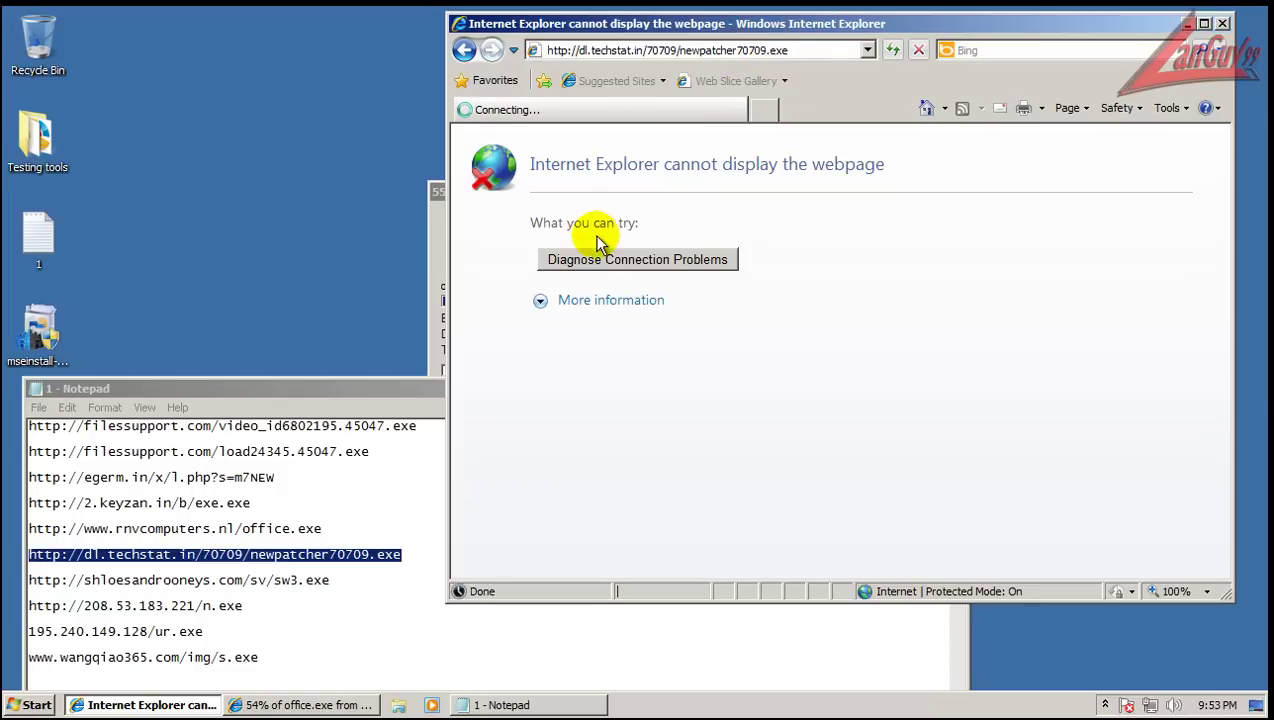
left_click(435, 186)
left_click_drag(515, 172, 401, 148)
left_click(336, 578)
key("shift+Home")
key("ctrl+c")
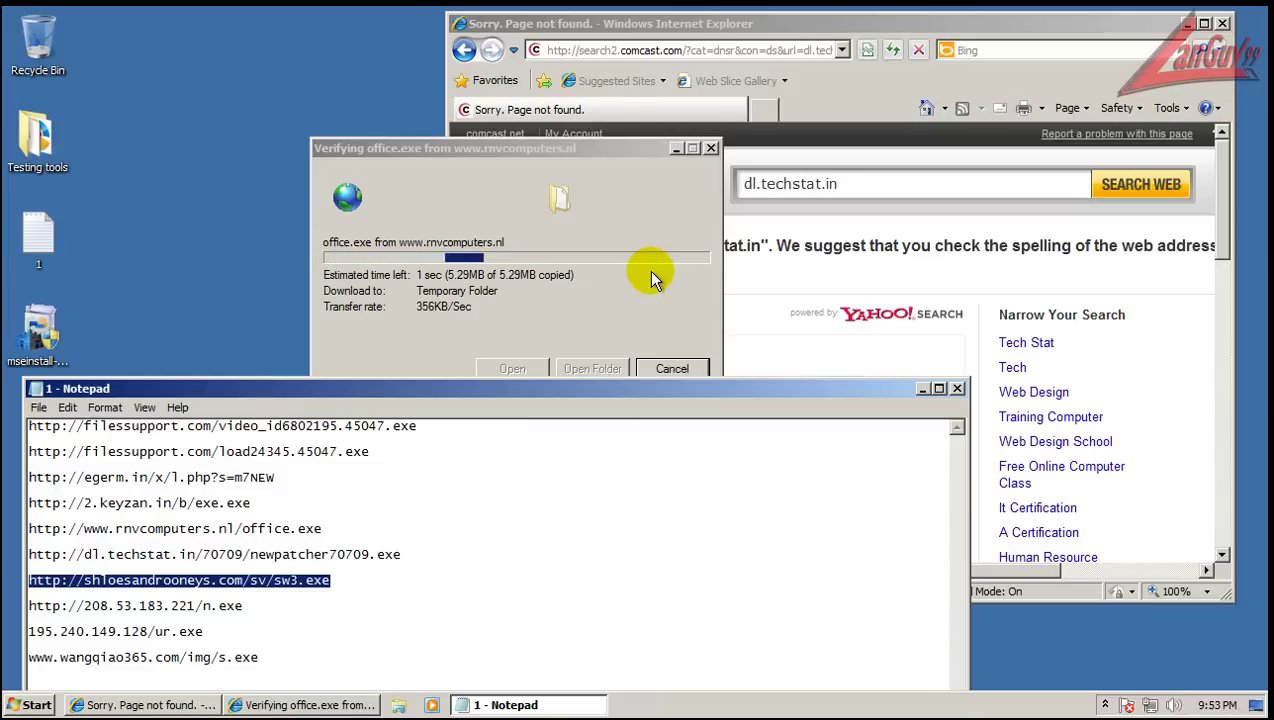
left_click(670, 50)
key("ctrl+v")
key("Return")
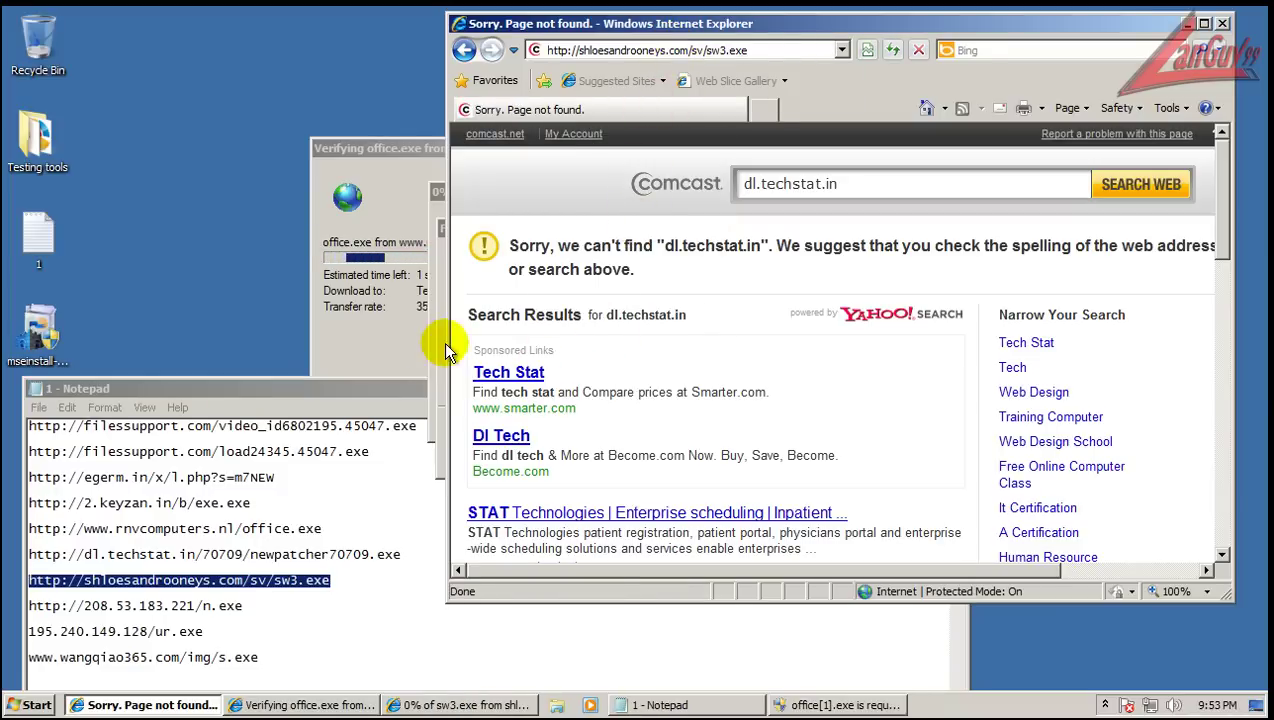
left_click(607, 369)
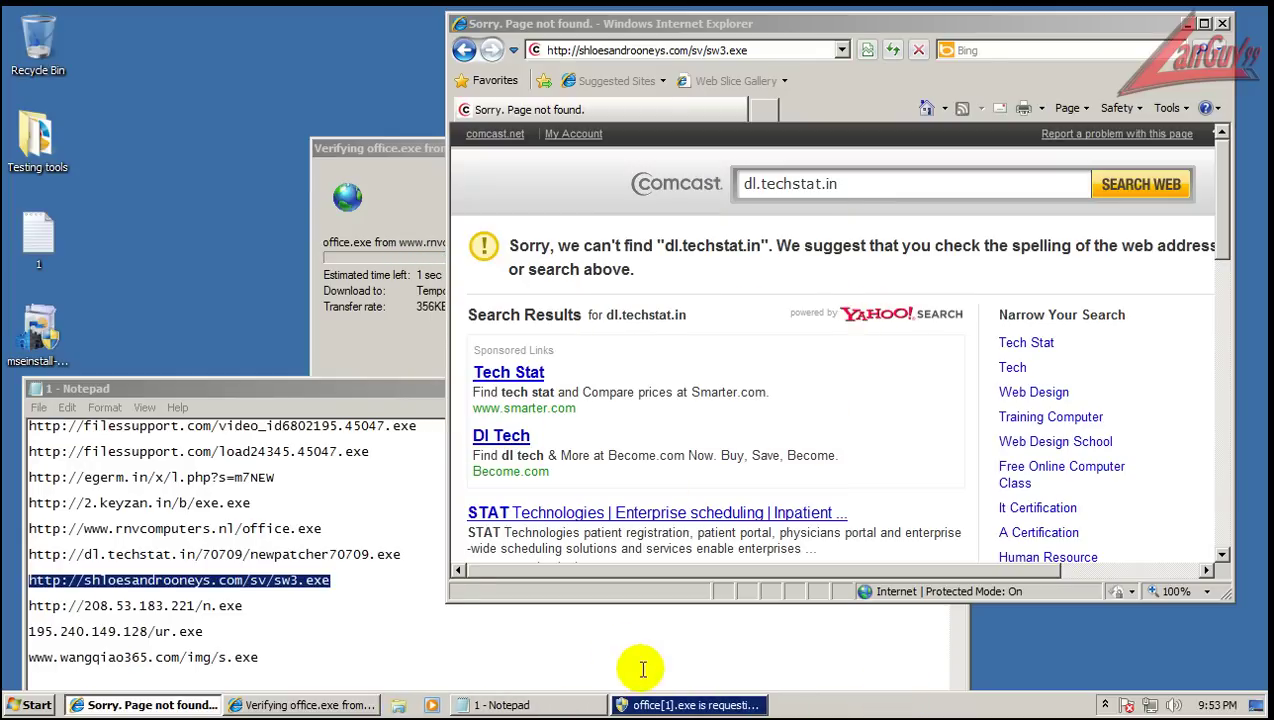
Step: Grant office[1].exe permission to run and have Microsoft Security Essentials clean the threat it detected
left_click(668, 703)
left_click(593, 296)
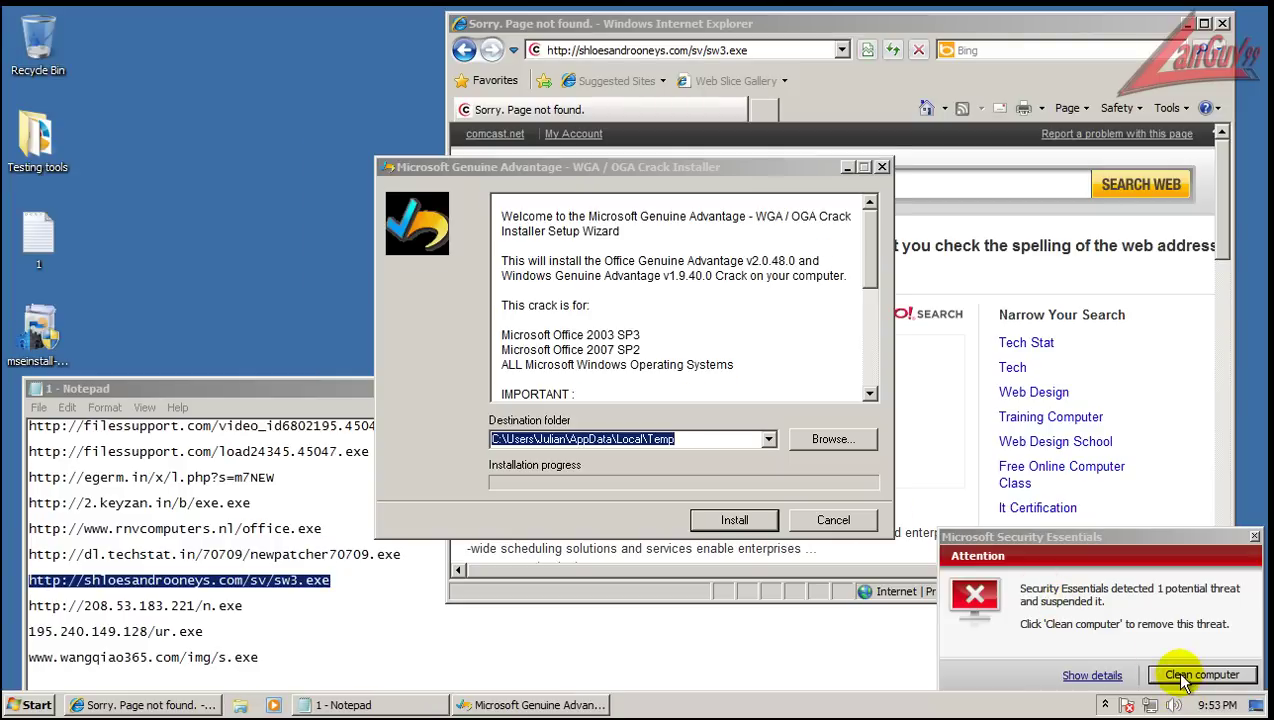
left_click(1176, 673)
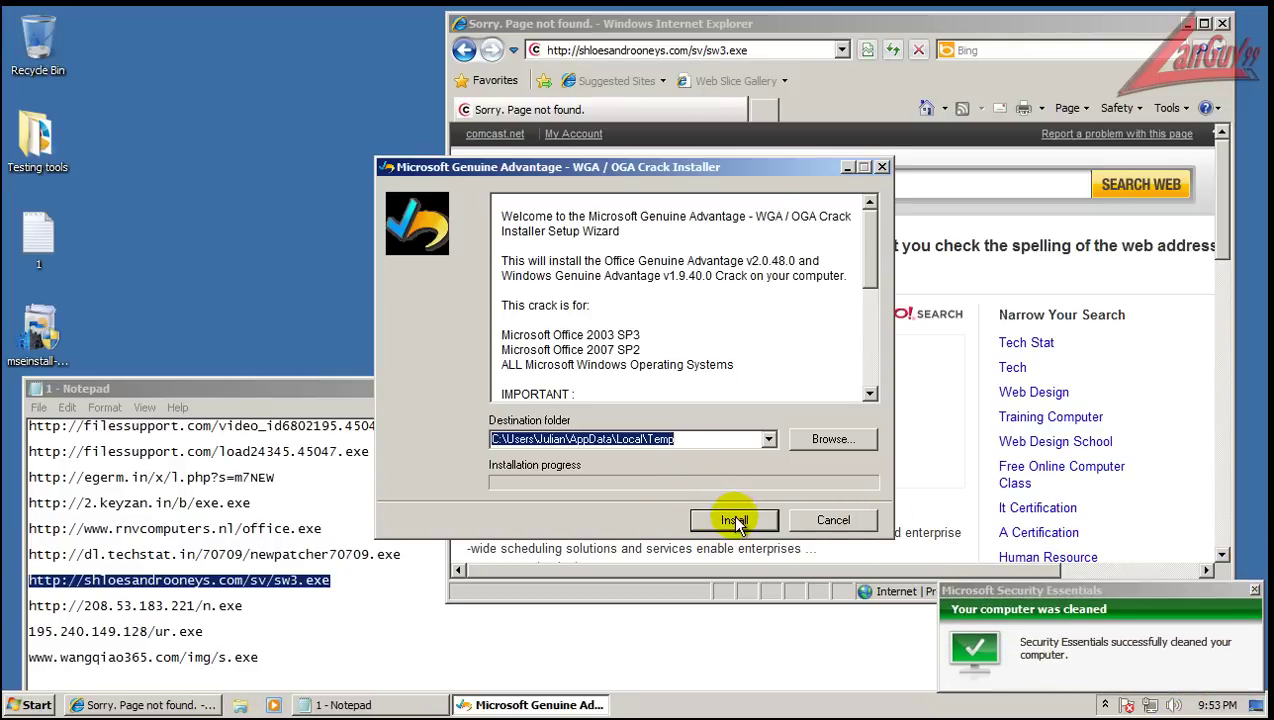
Step: Start the WGA / OGA Crack installation with its default destination folder and close the installer's console window
left_click(734, 517)
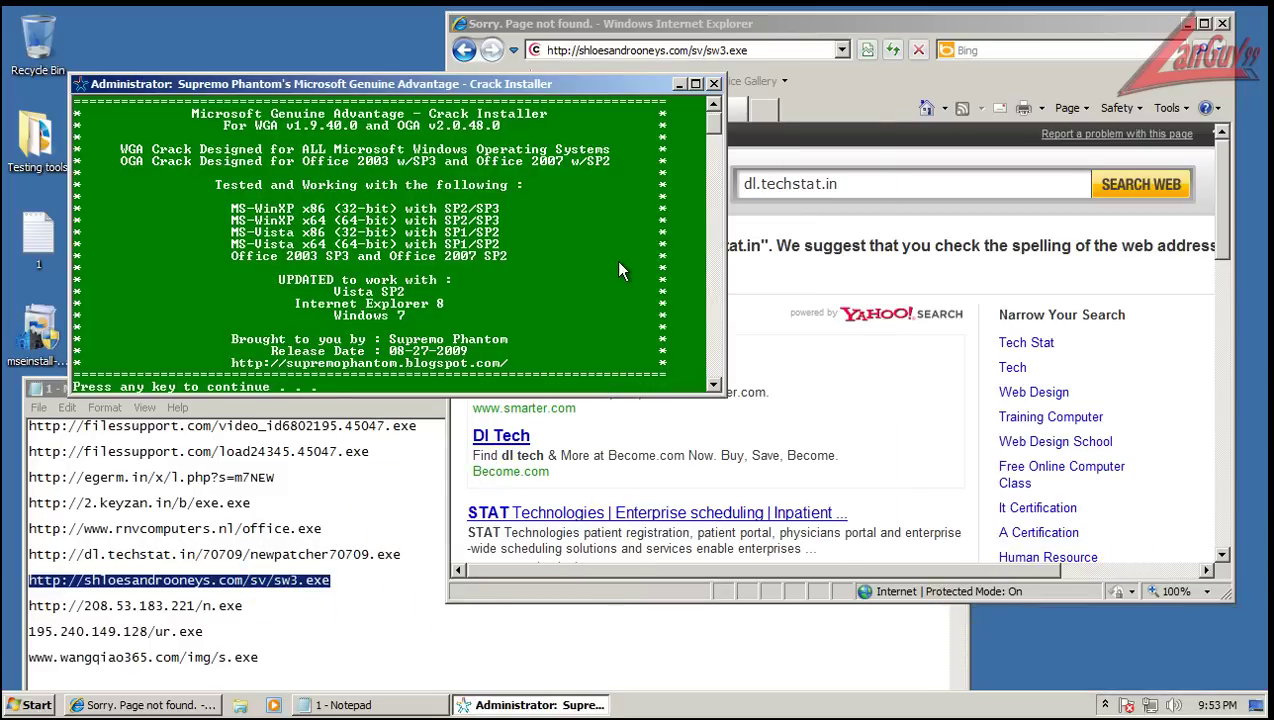
left_click(714, 83)
double_click(240, 600)
key("ctrl+c")
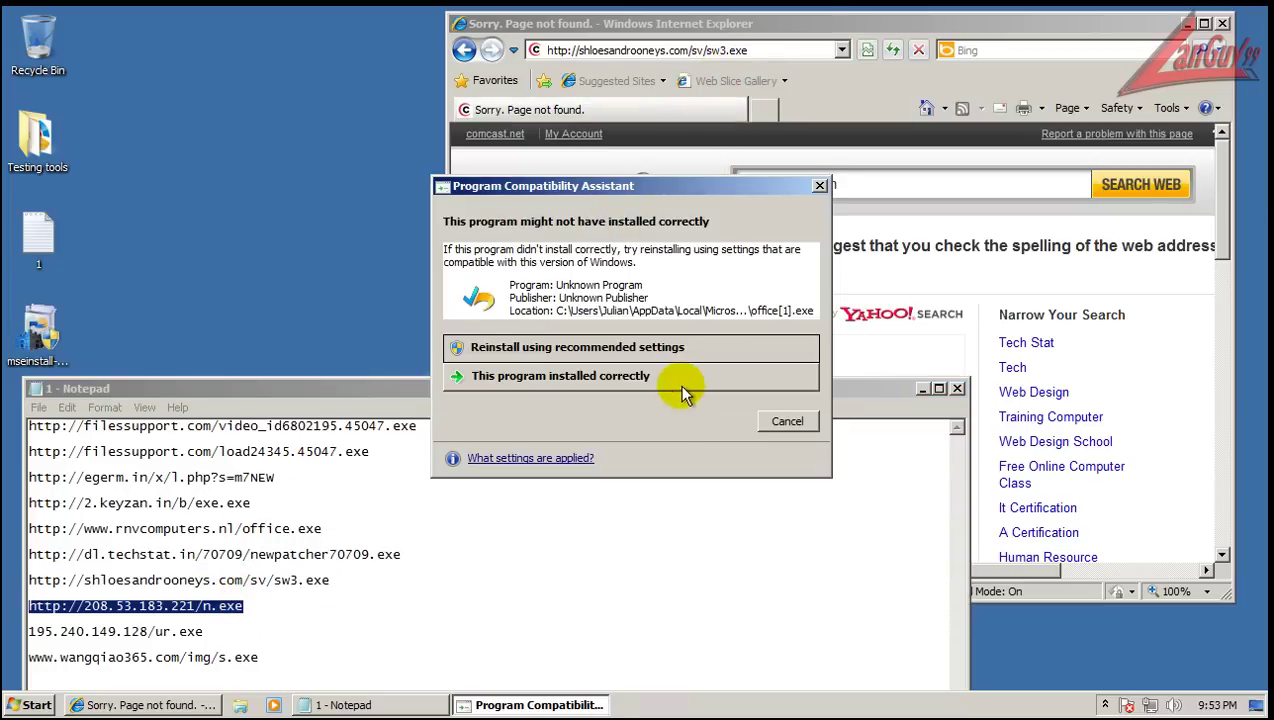
left_click(662, 385)
double_click(655, 50)
key("ctrl+a")
key("ctrl+v")
key("ctrl+b")
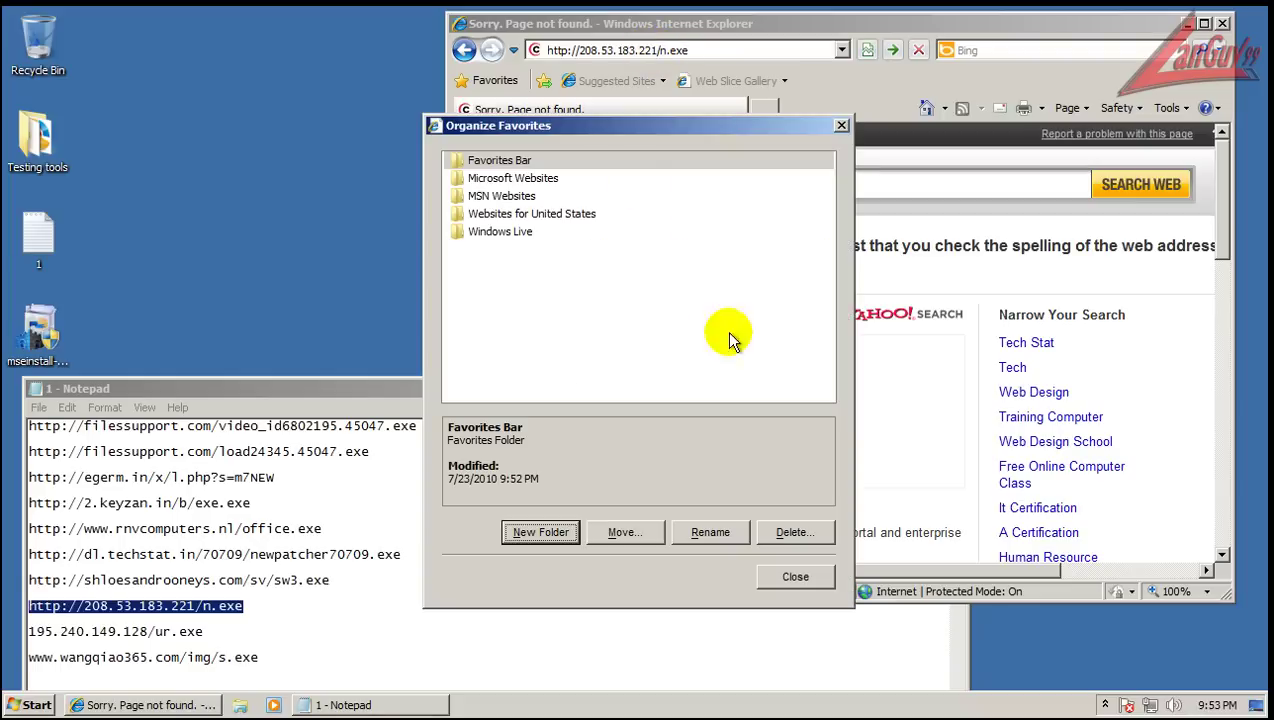
left_click(841, 127)
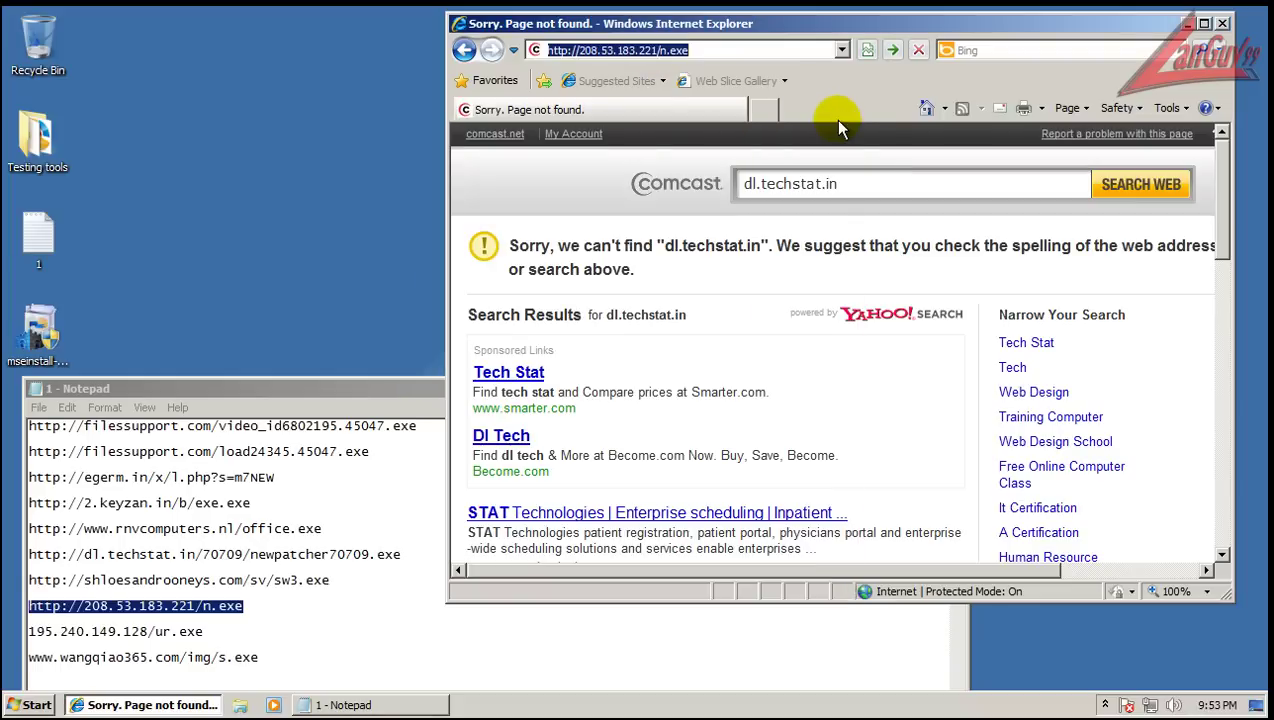
left_click(680, 76)
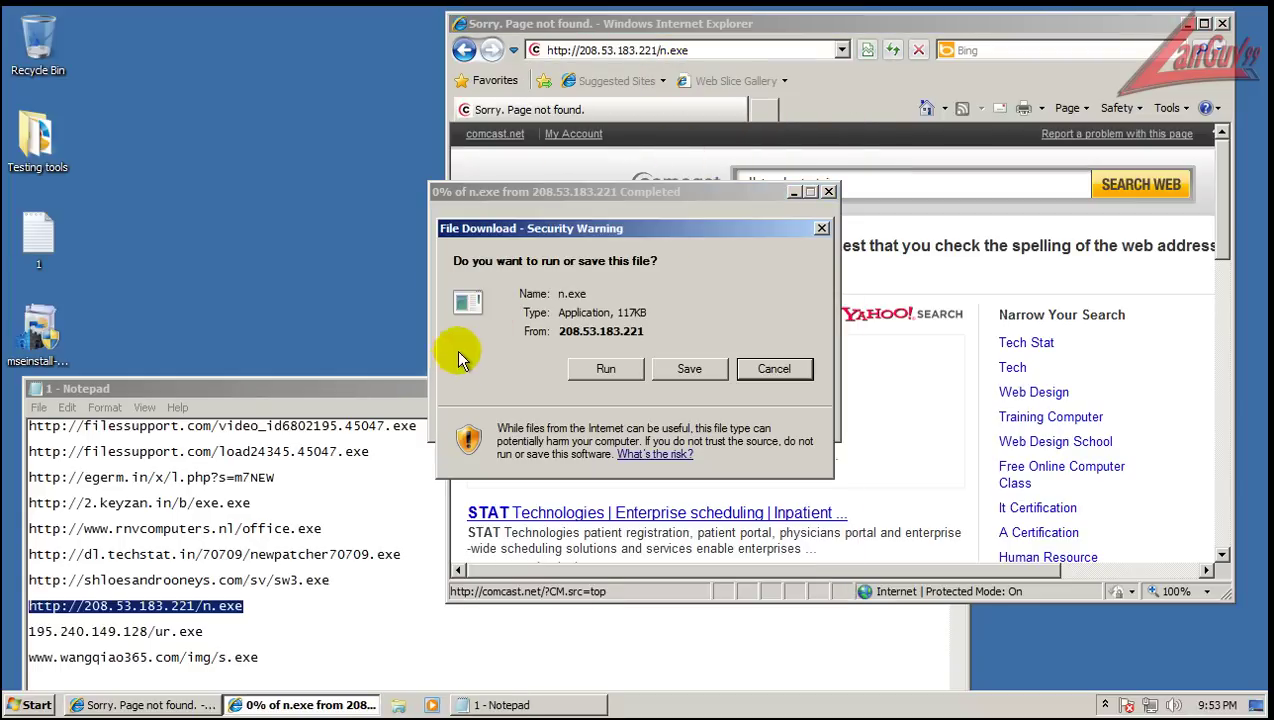
left_click(600, 366)
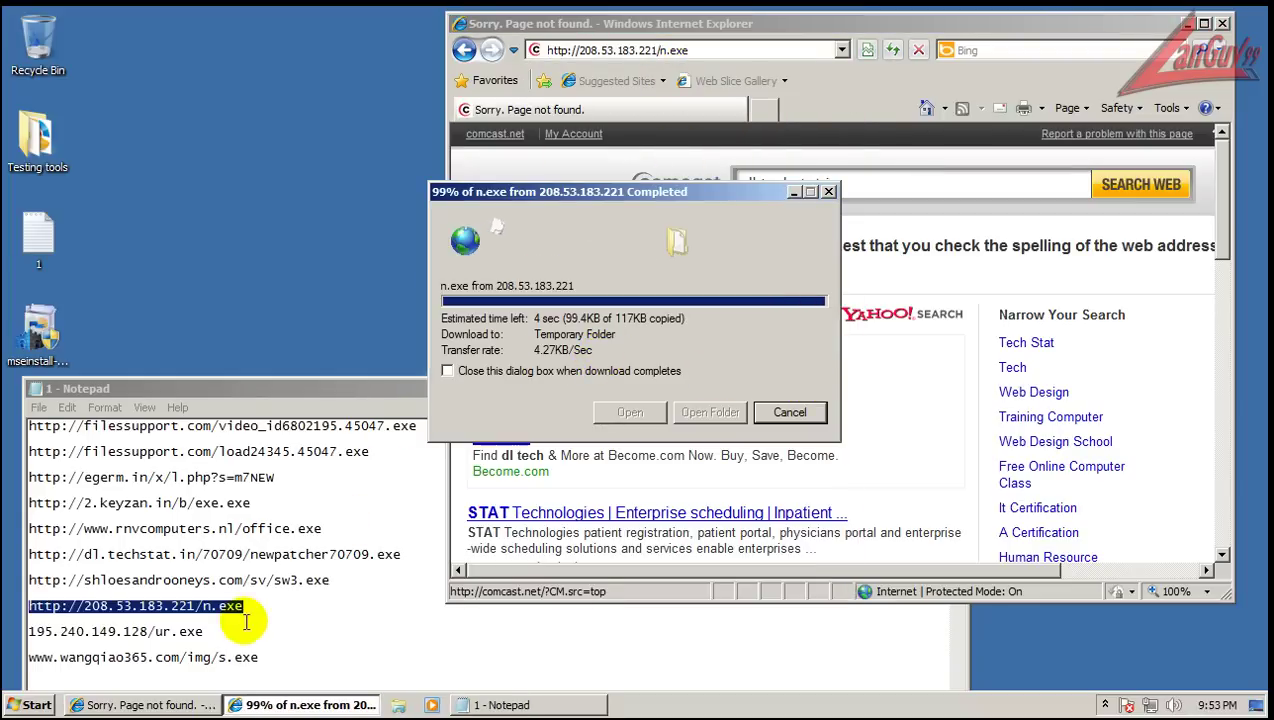
Step: Copy 195.240.149.128/ur.exe from the text file, load it in Internet Explorer and choose to run the download
left_click(208, 609)
double_click(200, 628)
key("ctrl+c")
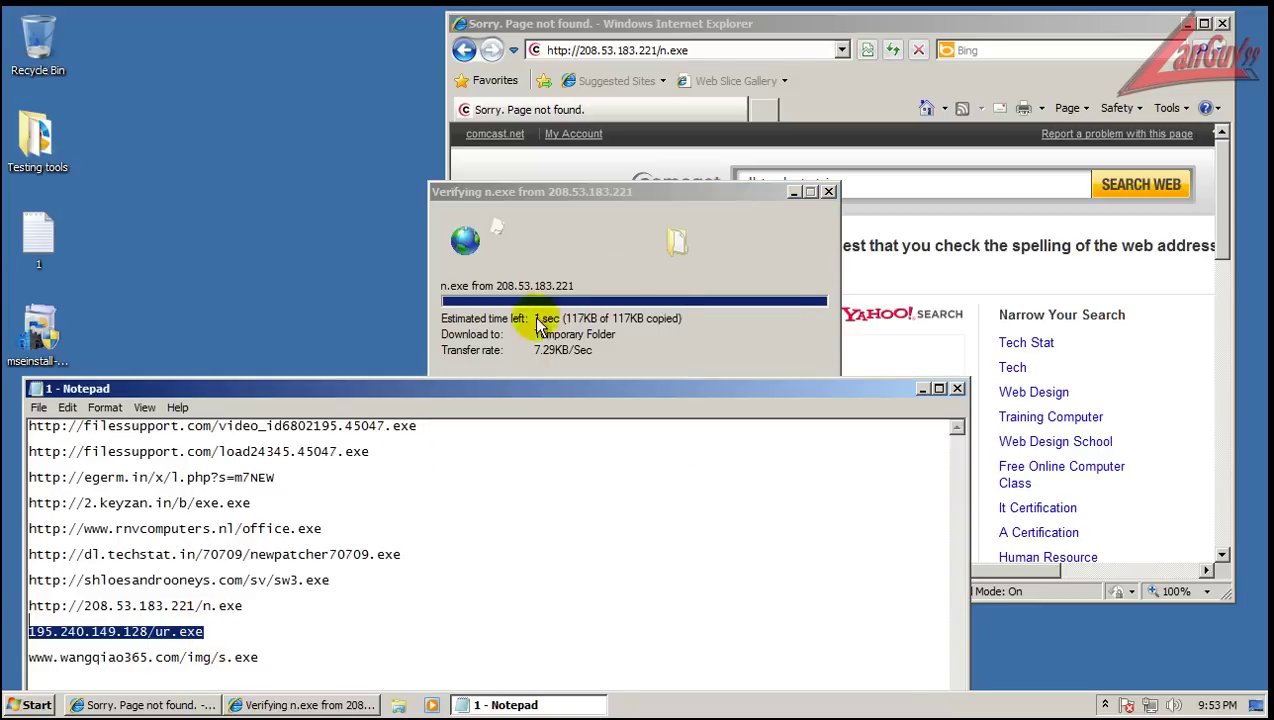
left_click(698, 192)
left_click(710, 51)
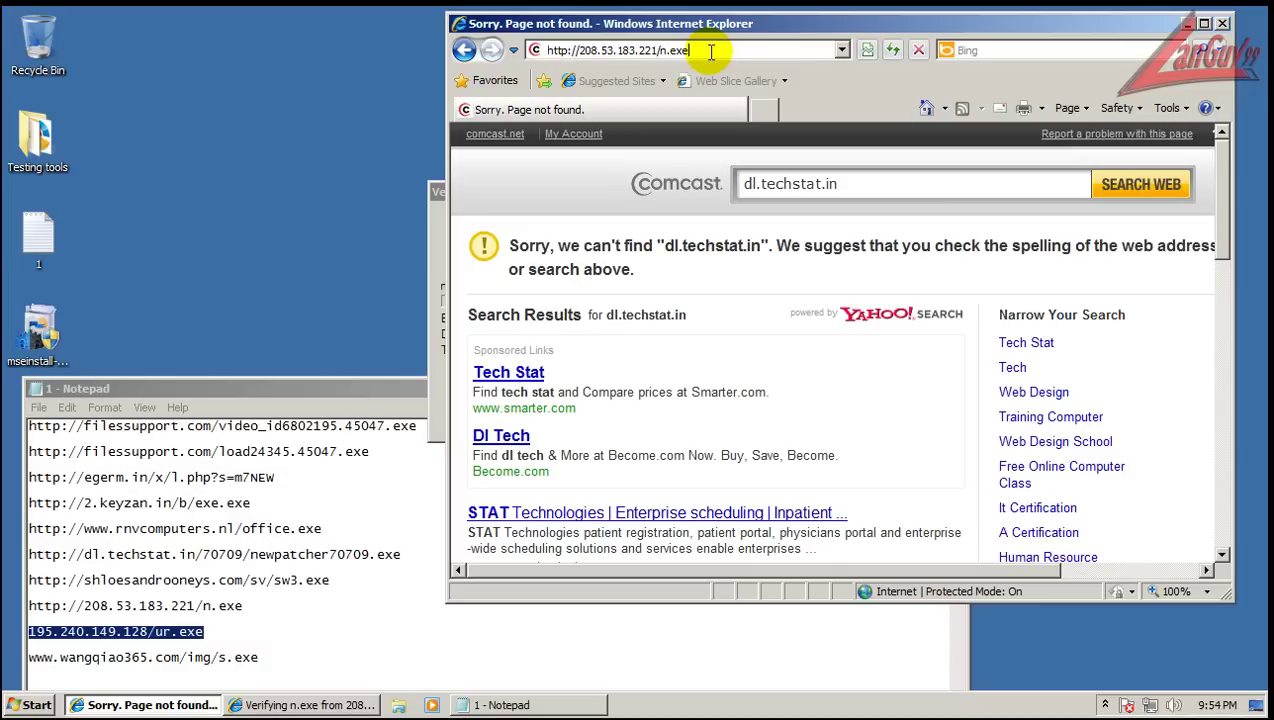
left_click(710, 51)
key("ctrl+v")
key("Return")
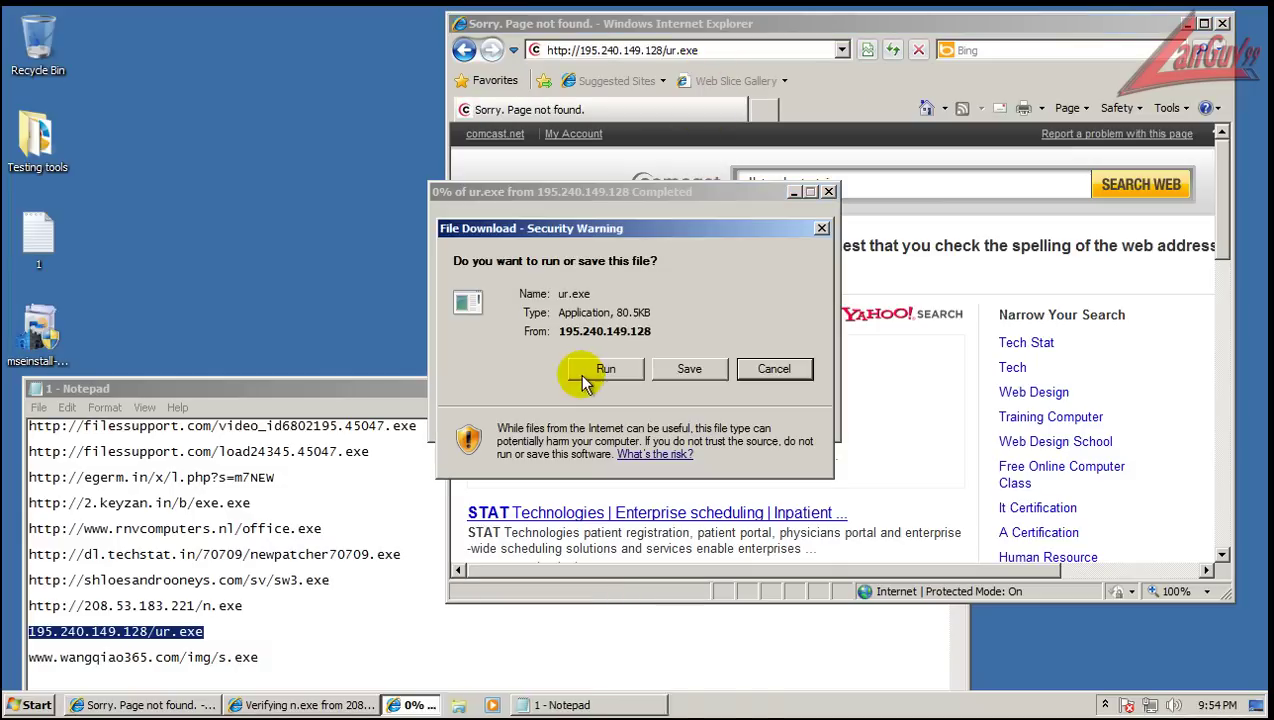
left_click(590, 378)
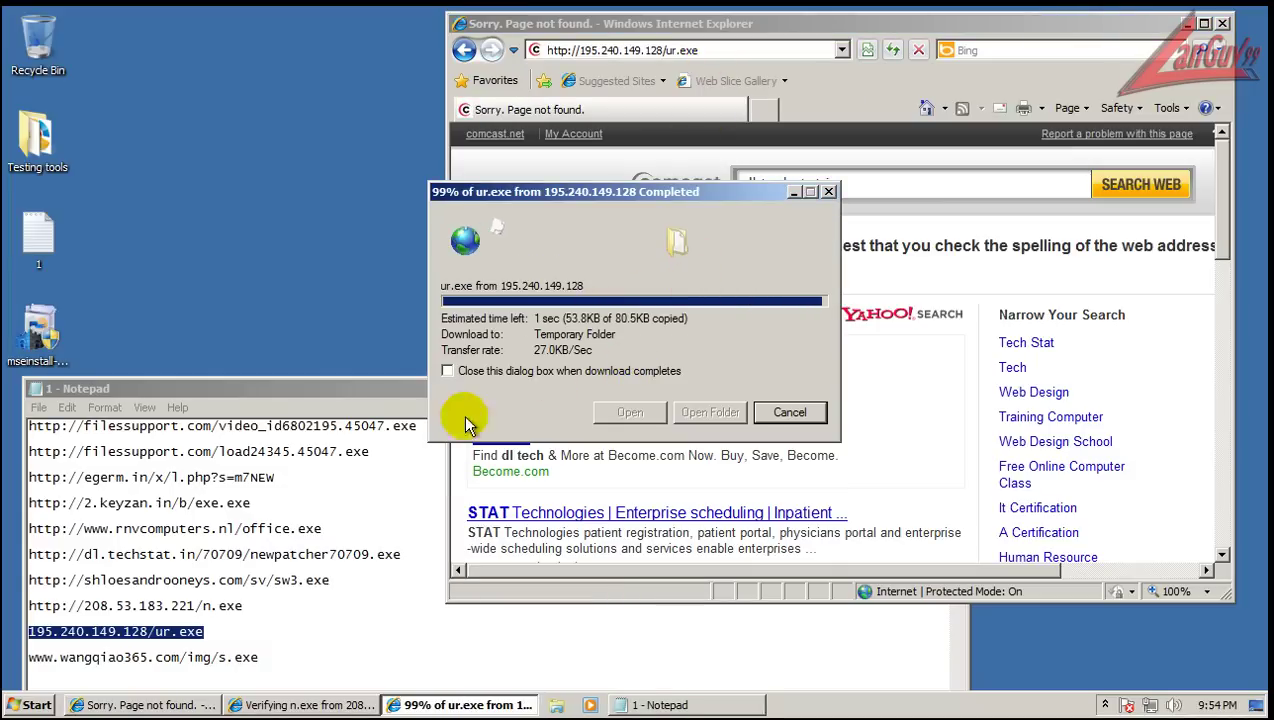
double_click(258, 652)
key("ctrl+c")
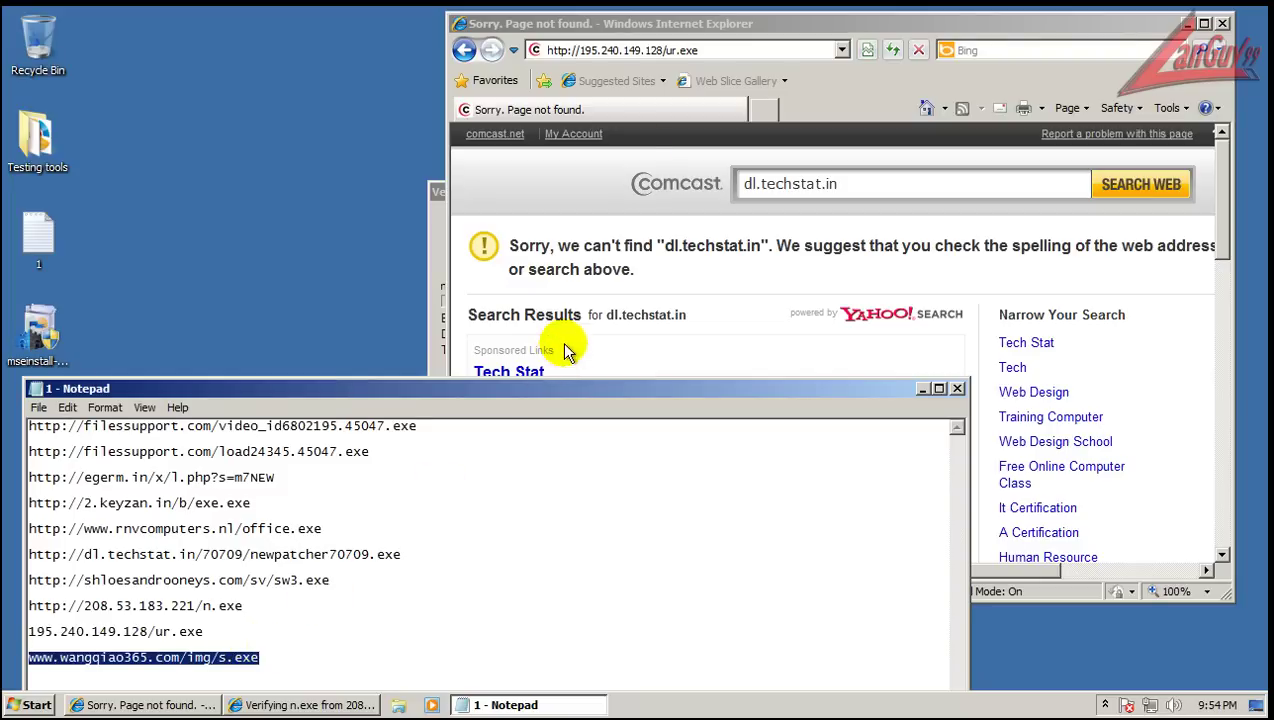
left_click(728, 52)
left_click(728, 52)
key("ctrl+v")
key("Return")
left_click(700, 310)
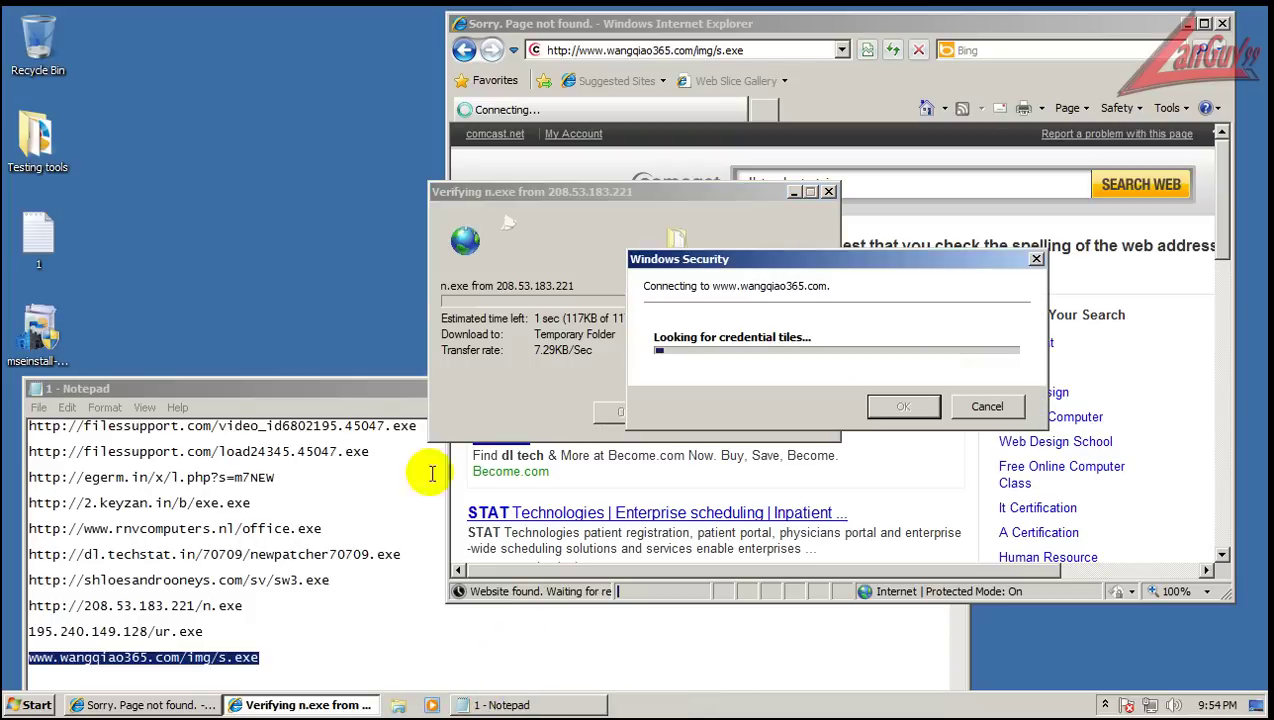
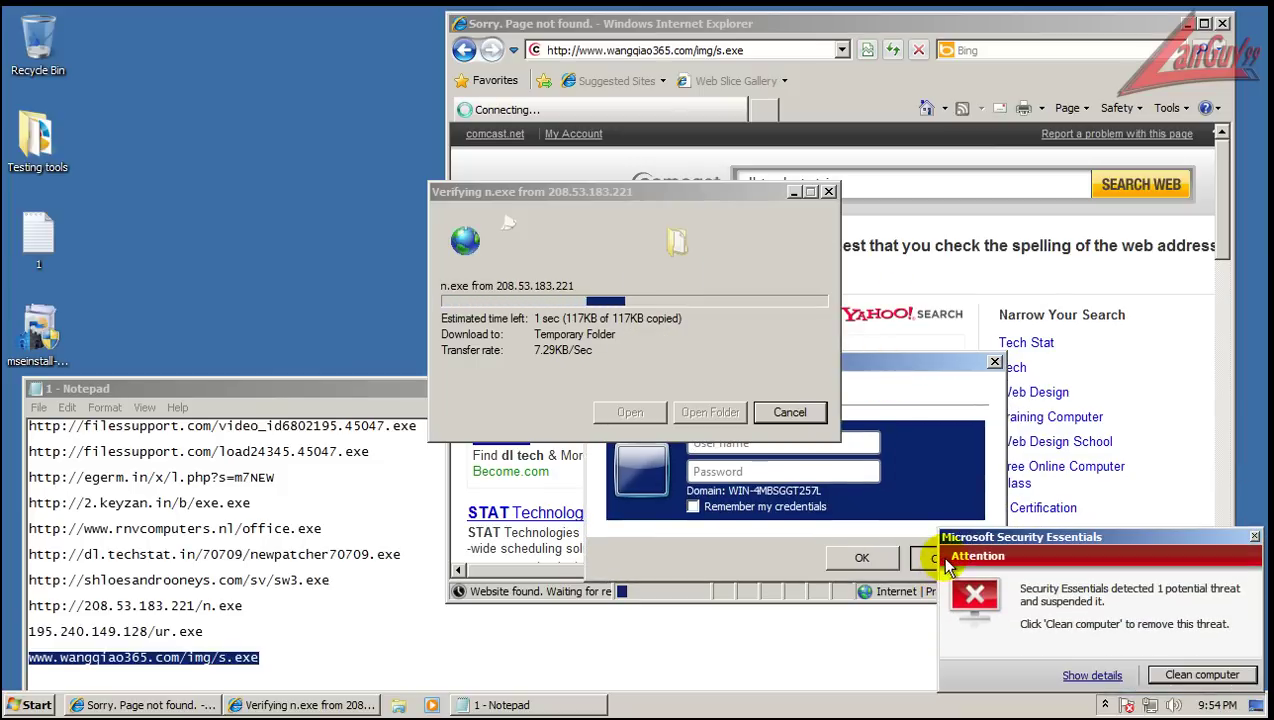
Step: Have Security Essentials clean the newly detected threat and close the text file of malware links
left_click(1198, 662)
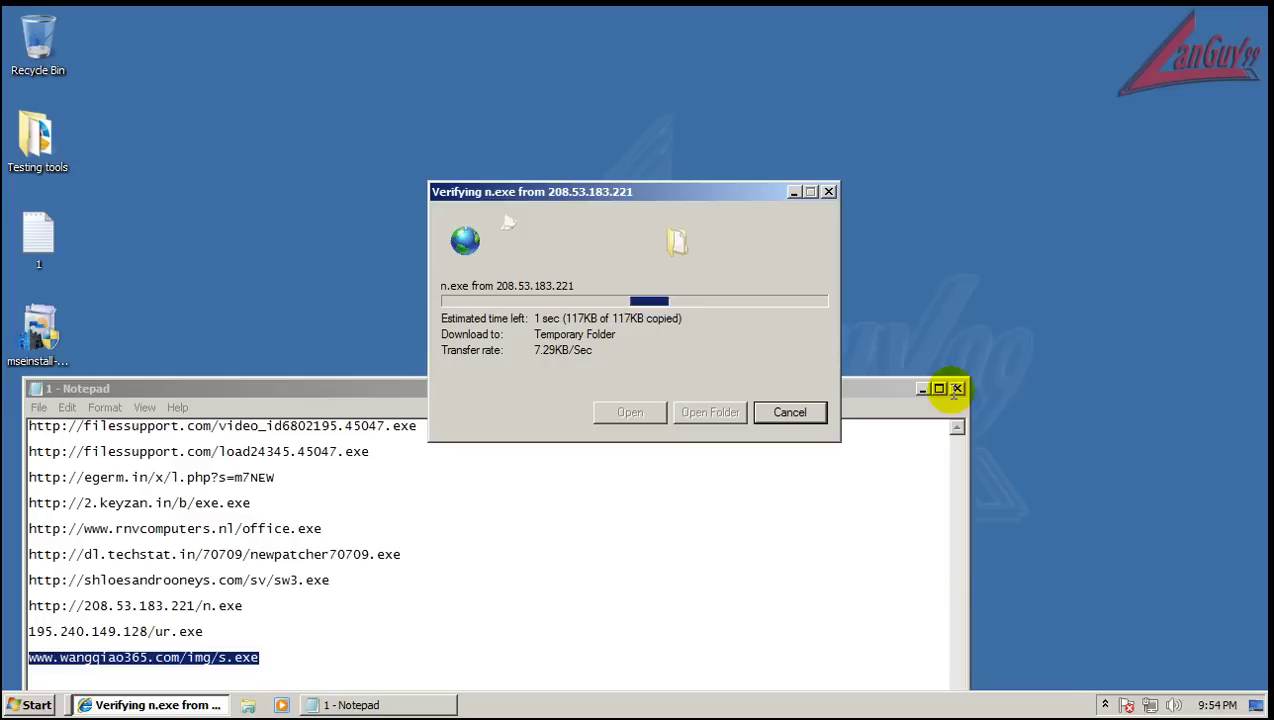
left_click(957, 388)
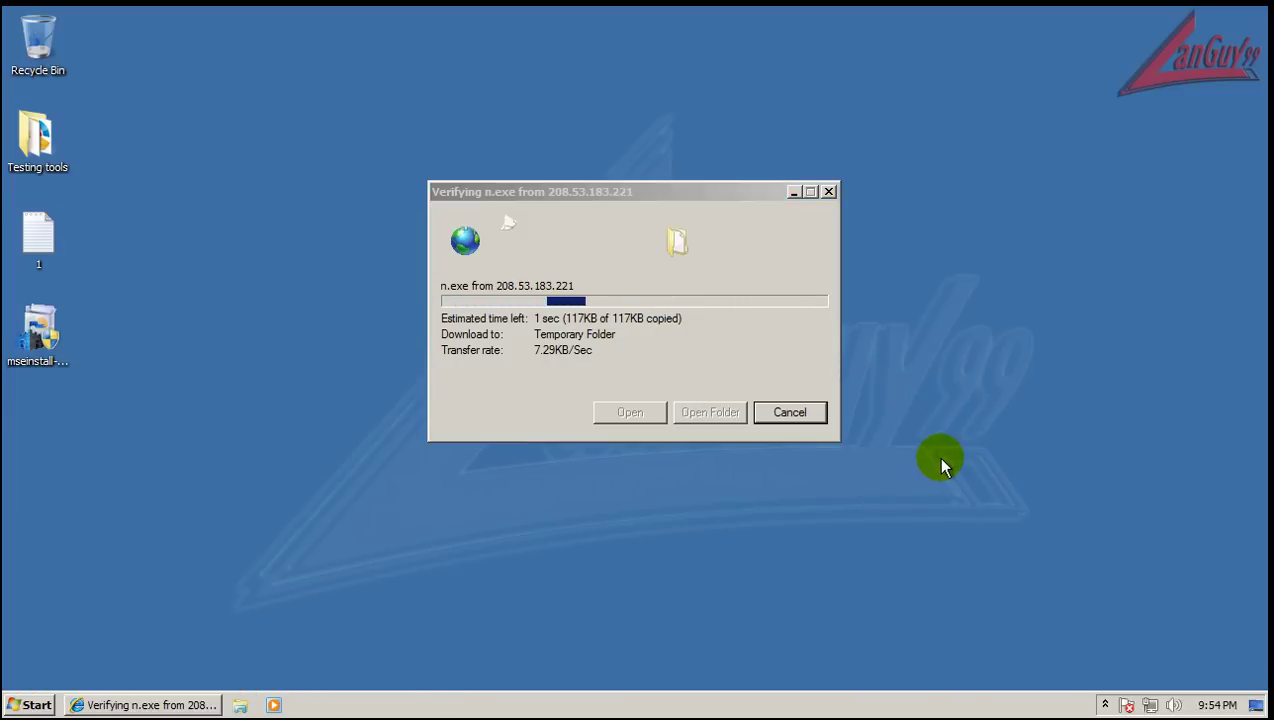
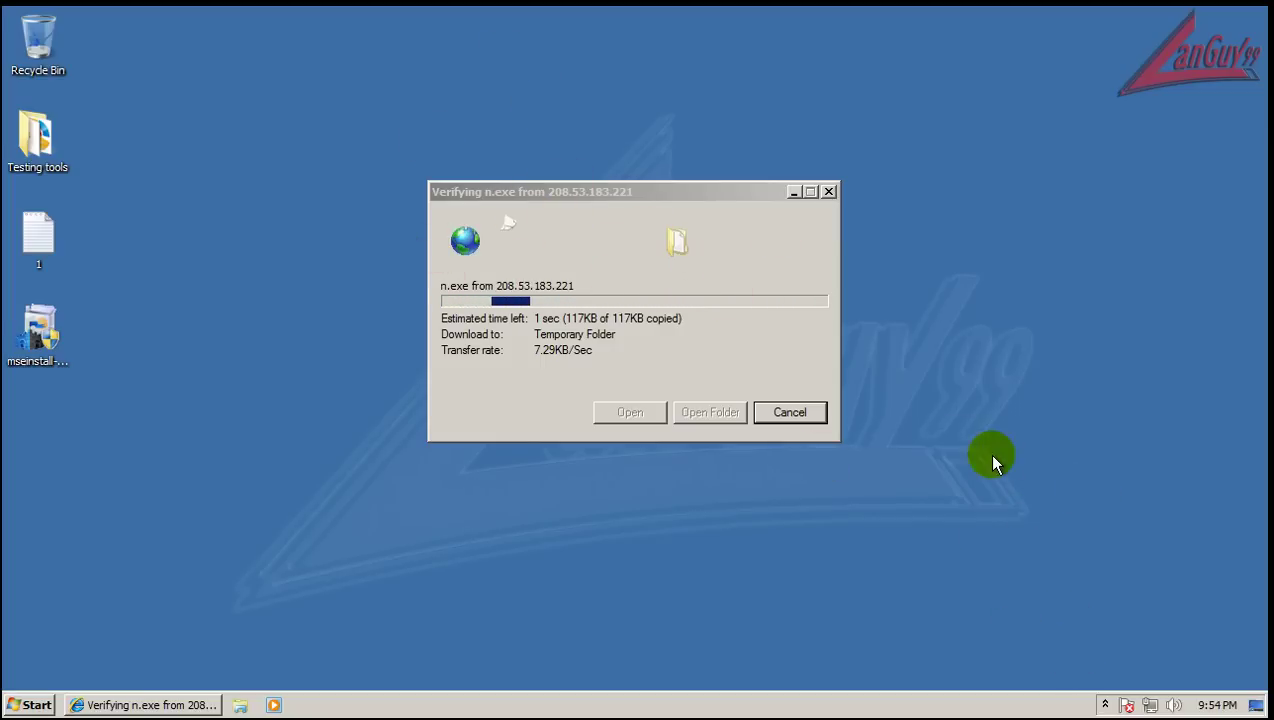
Step: Open Microsoft Security Essentials, review the result of the full scan, and close the program window
left_click(1106, 705)
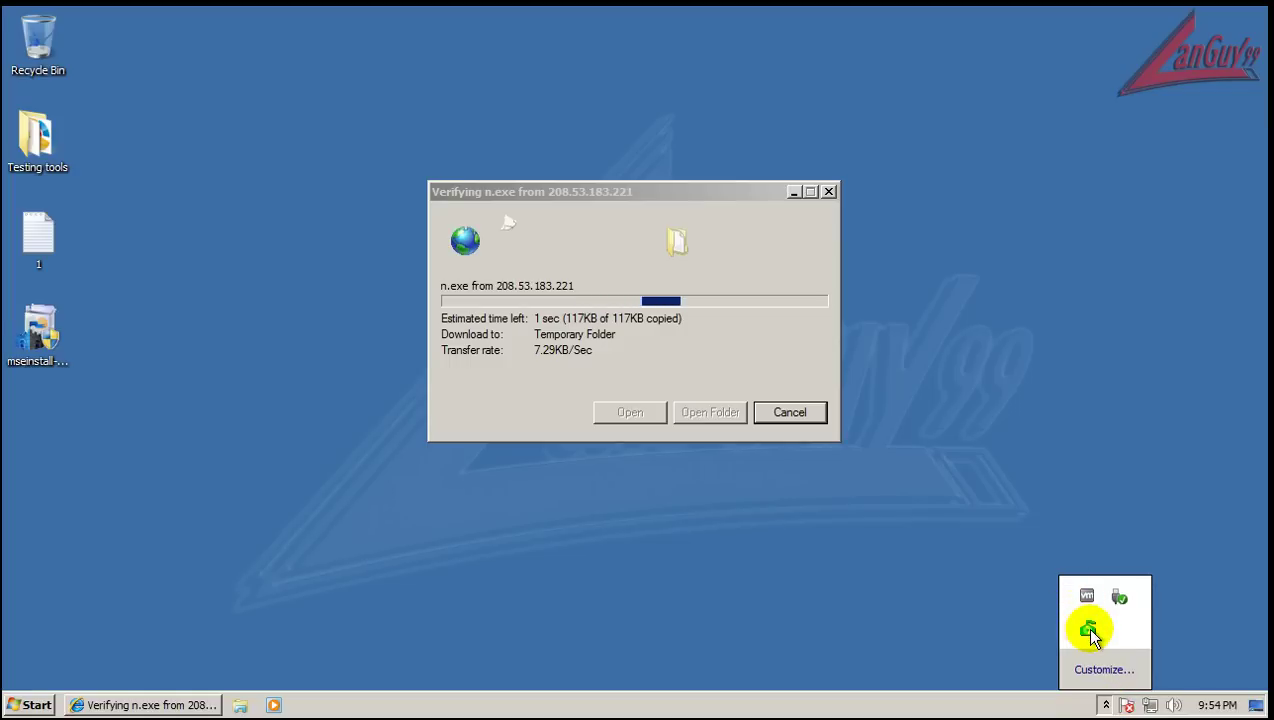
double_click(1090, 630)
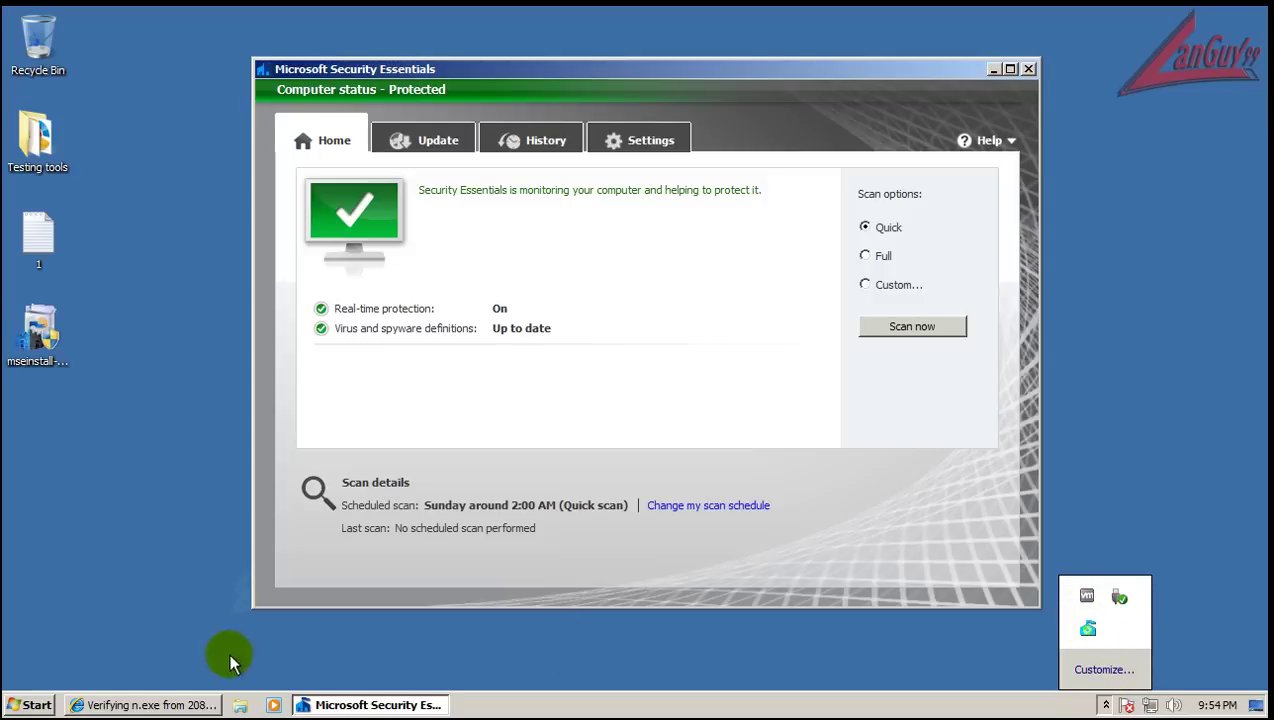
left_click(150, 705)
left_click(1160, 482)
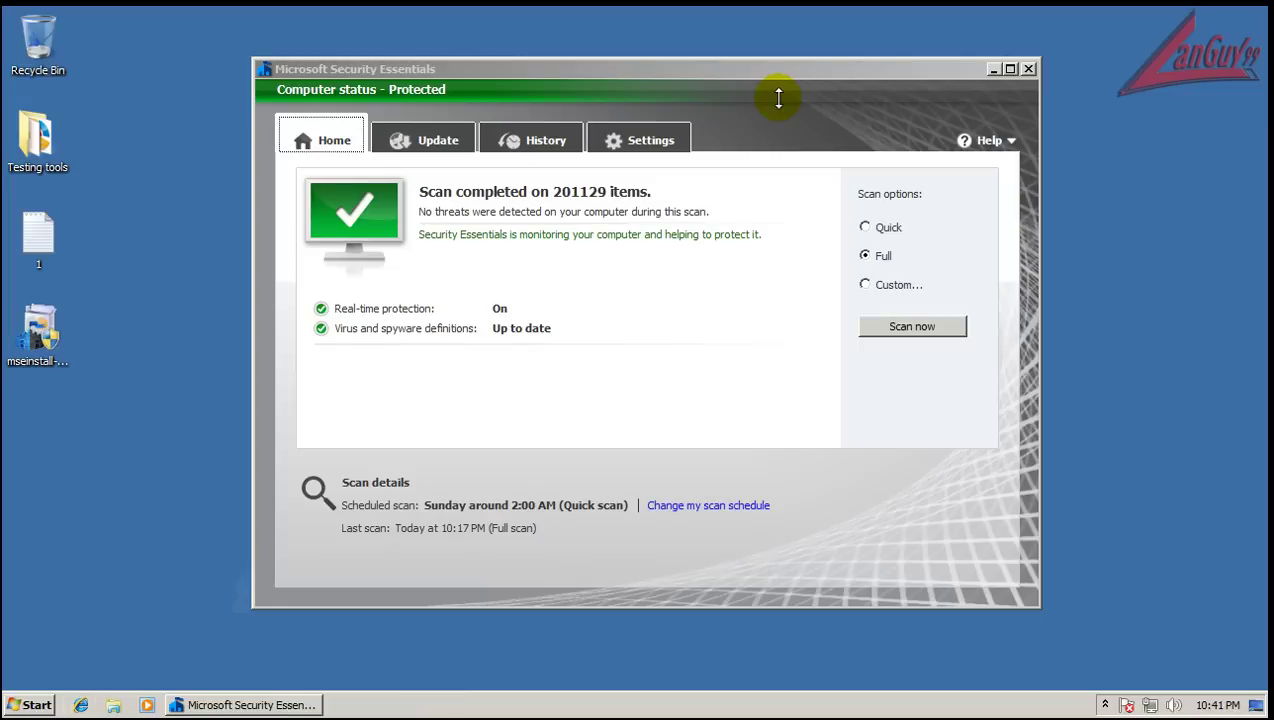
left_click(762, 72)
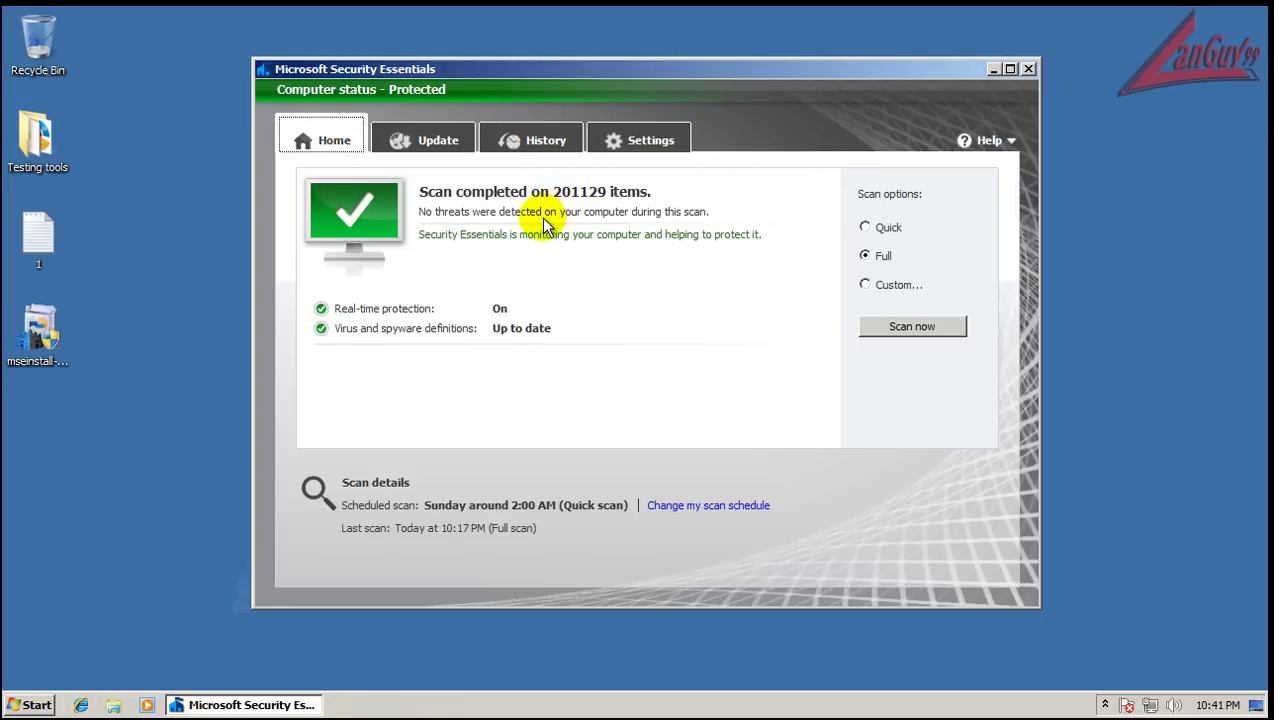
left_click(1028, 69)
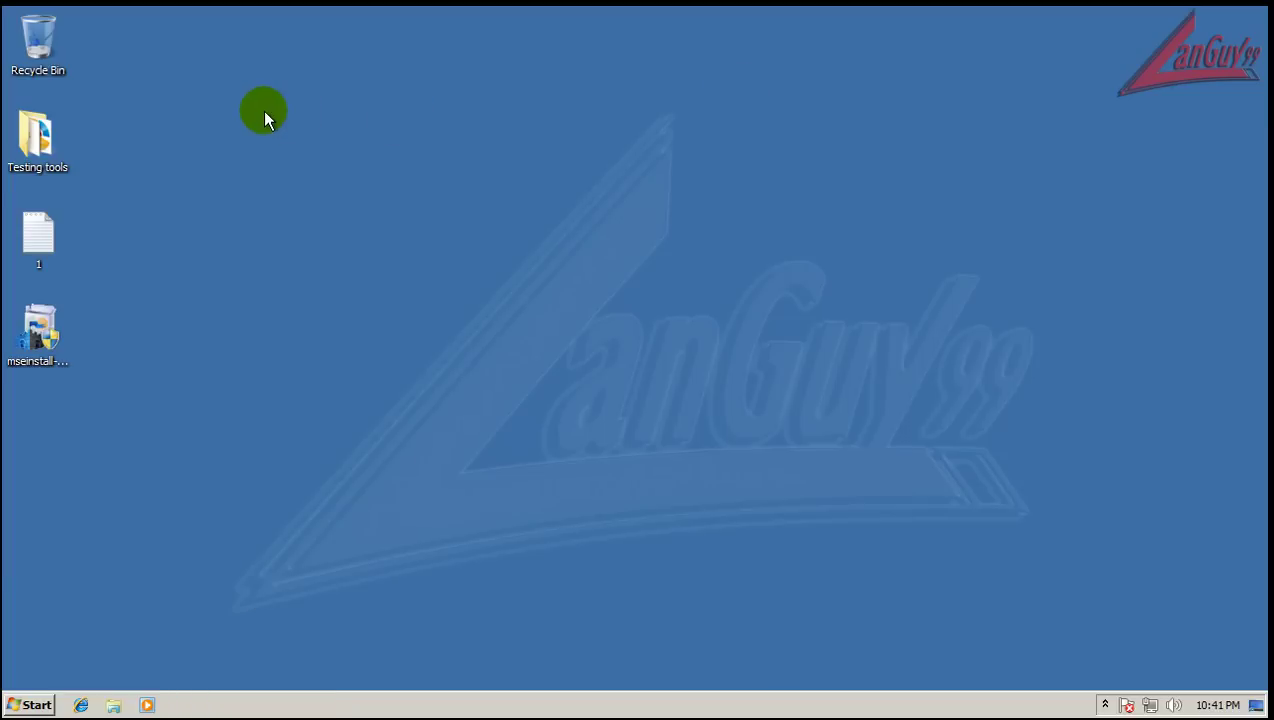
Step: Launch CCleaner from the ccleaner folder inside Testing tools and grant it permission to run
double_click(46, 128)
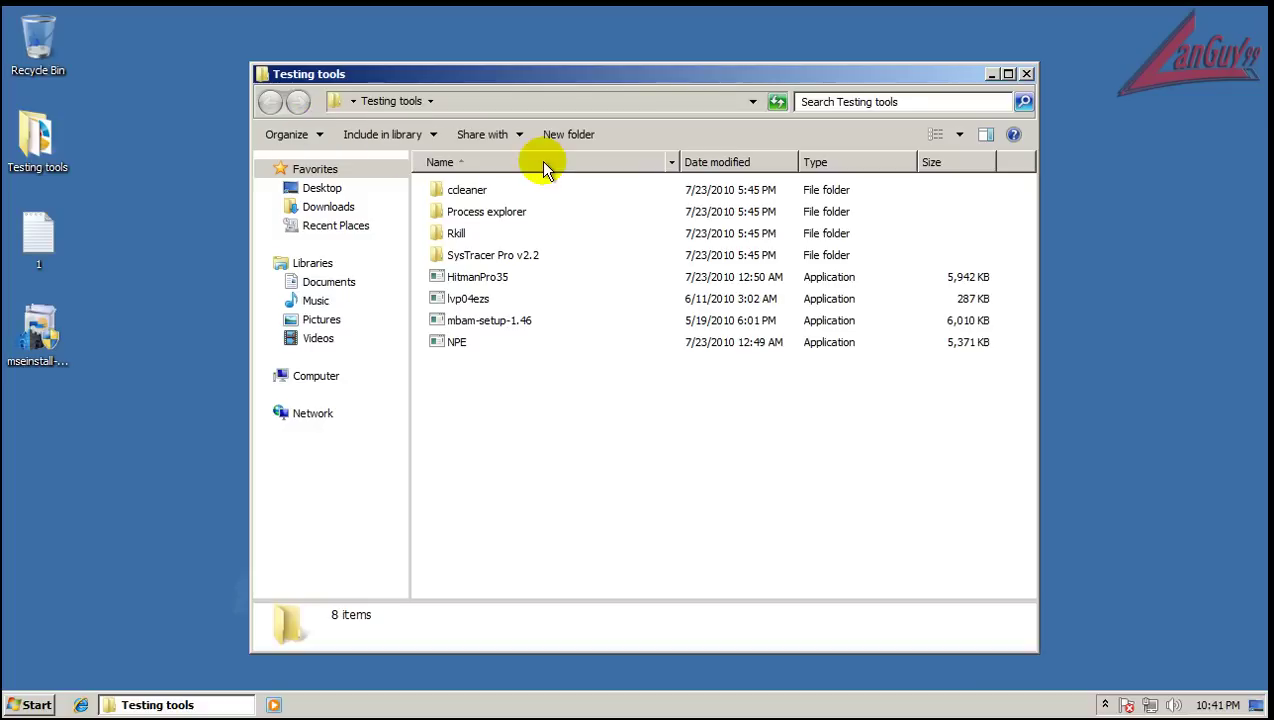
double_click(466, 190)
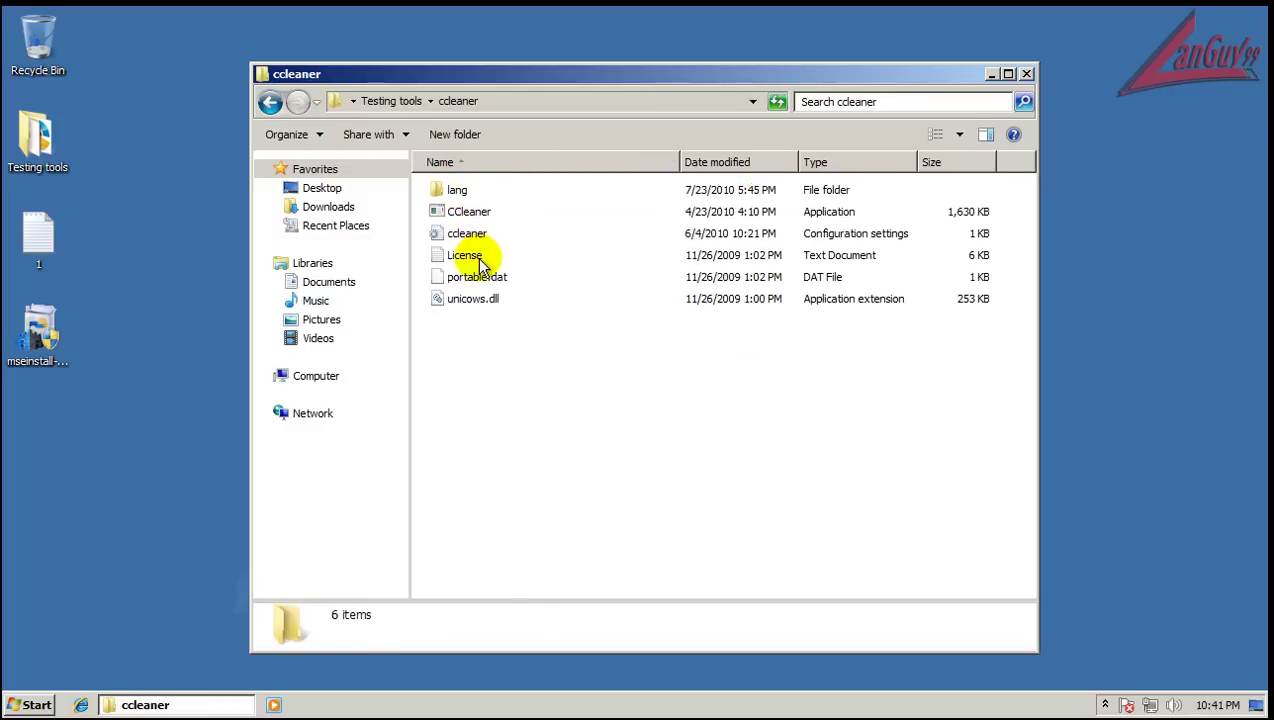
double_click(466, 211)
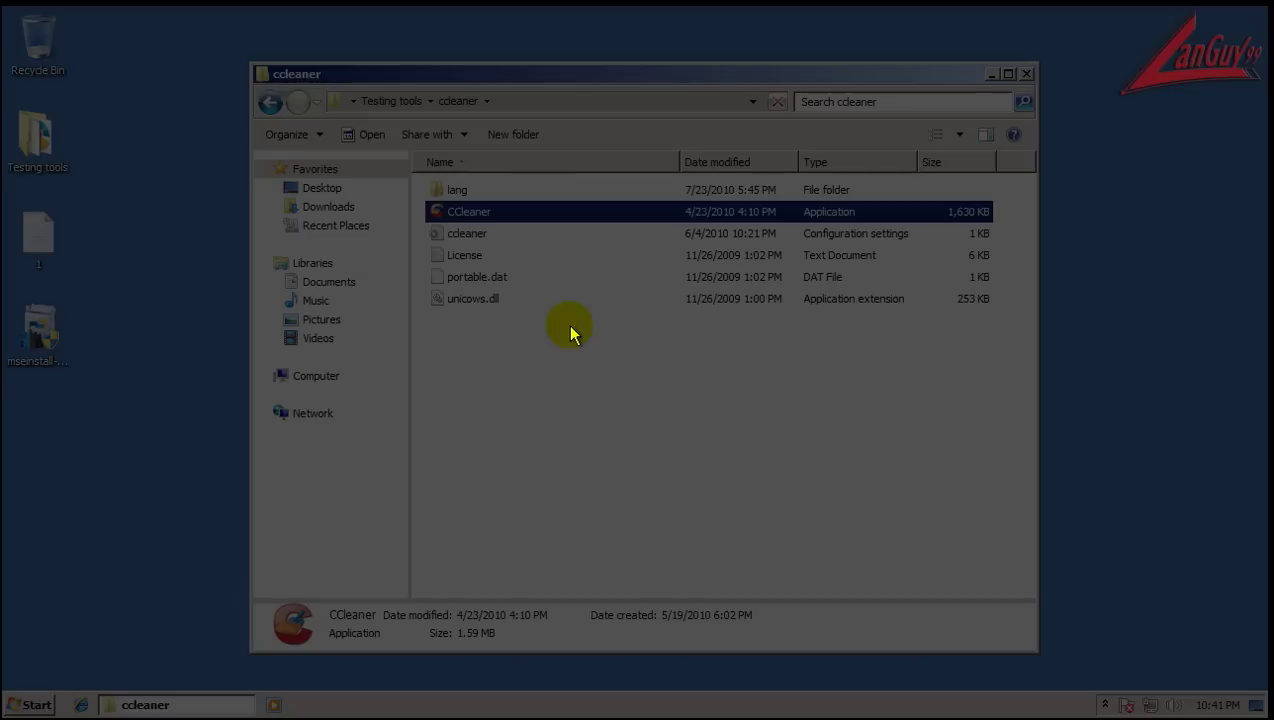
left_click(719, 377)
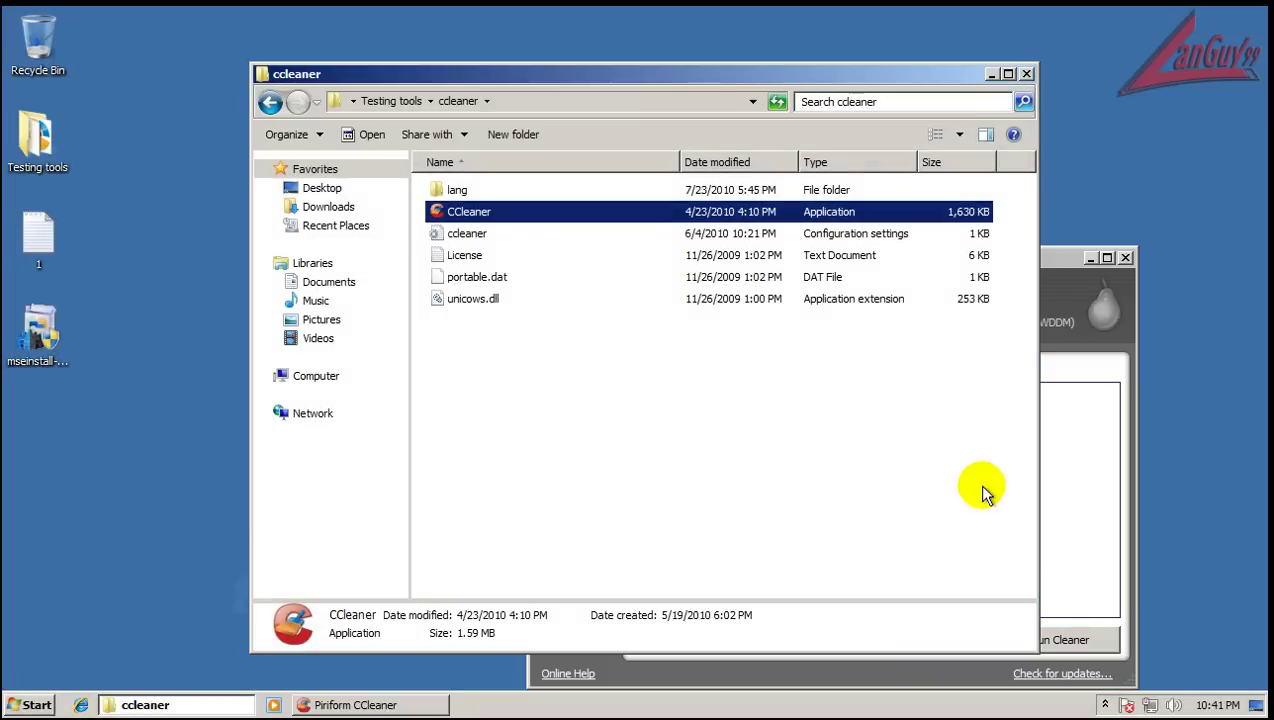
Step: Run the CCleaner cleanup, approve the permanent file deletion, and close the program to return to the Testing tools folder
left_click(1078, 641)
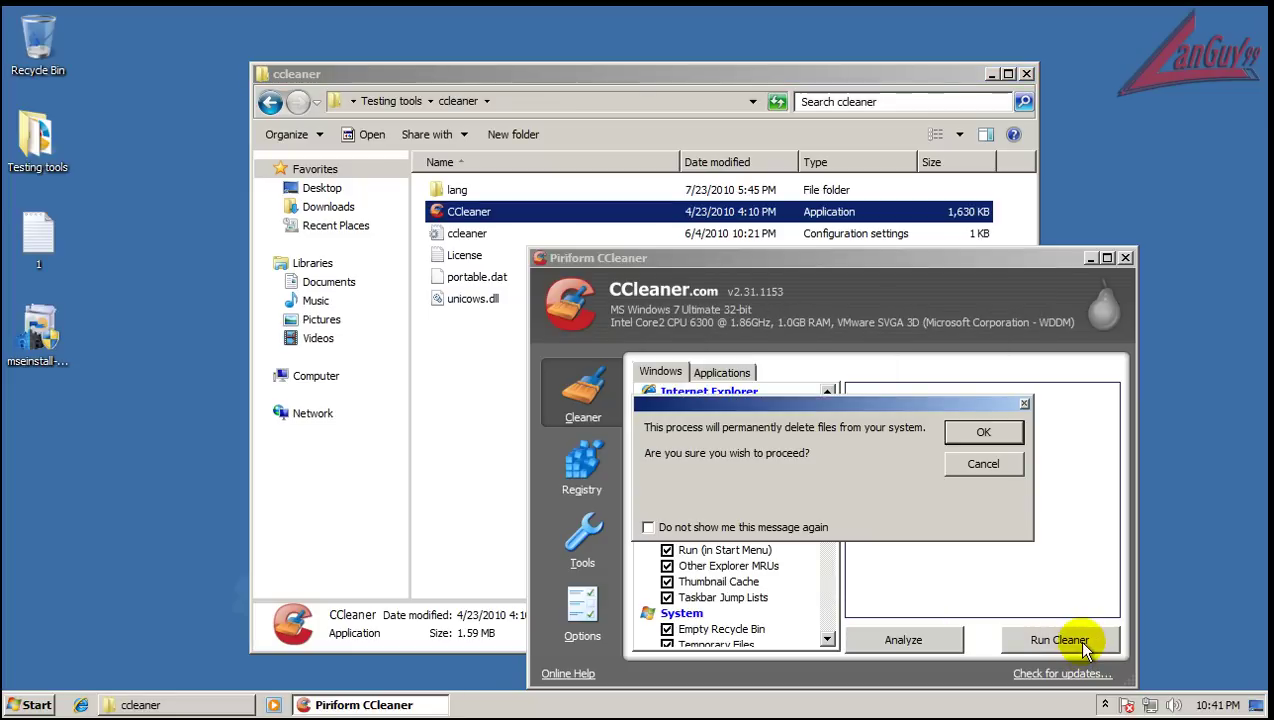
left_click(984, 433)
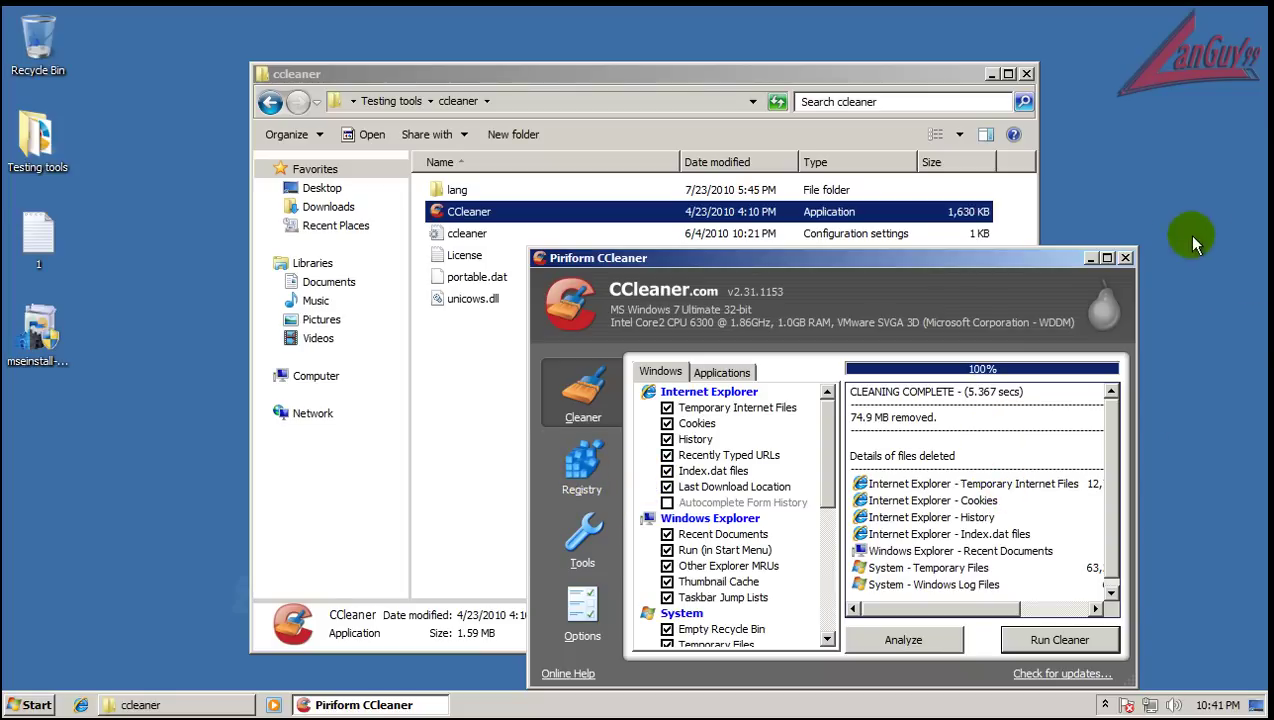
left_click(1125, 258)
left_click(856, 375)
key("BackSpace")
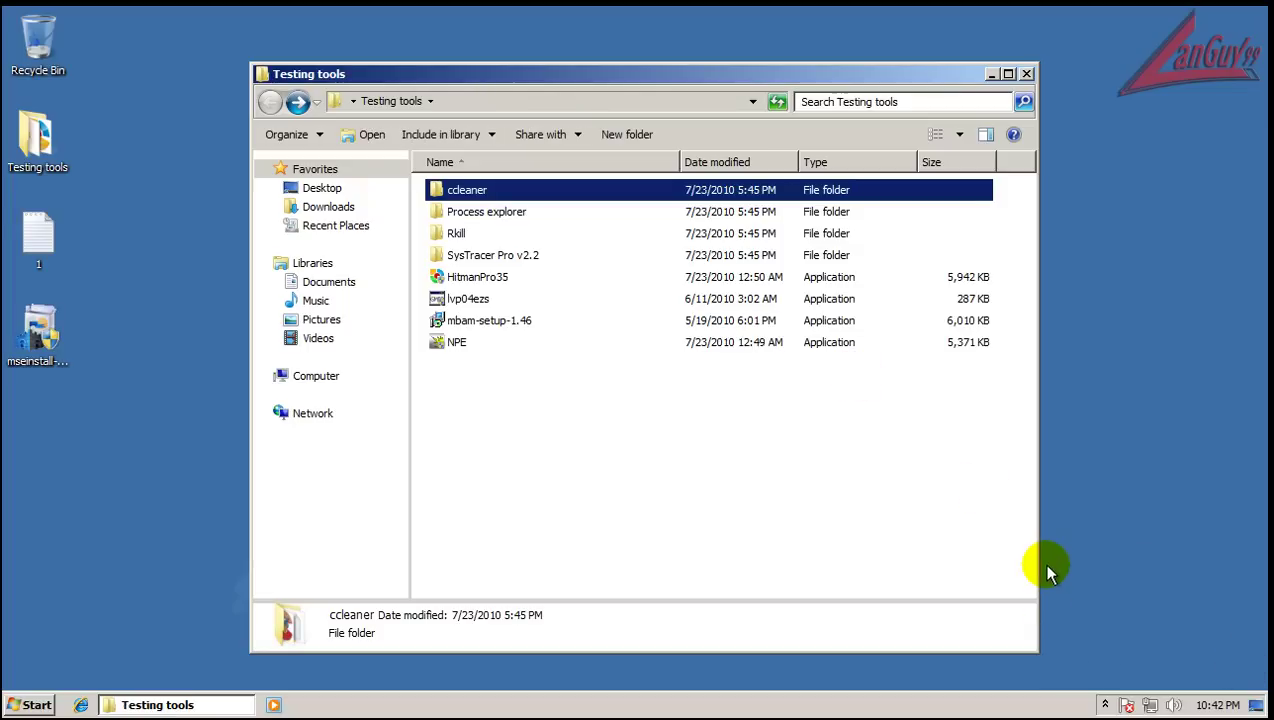
Step: Dismiss the Norton Power Eraser scan result and exit the program
left_click(858, 503)
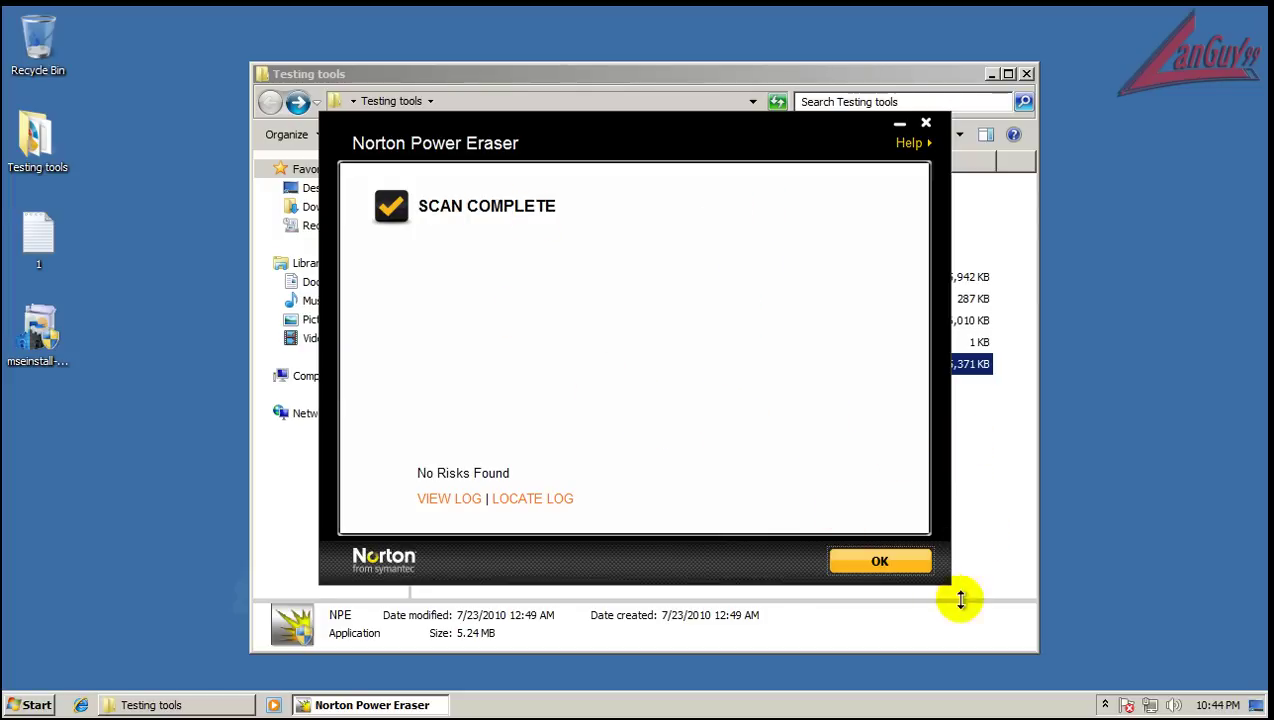
left_click(880, 562)
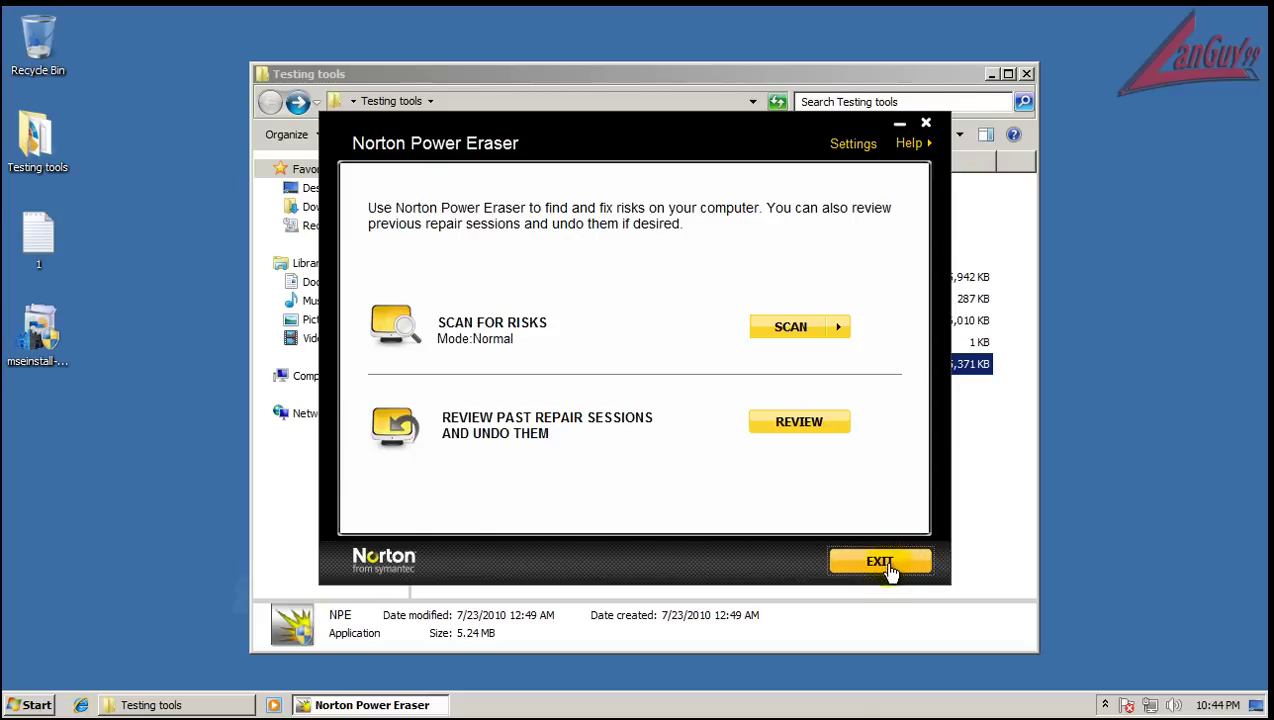
left_click(893, 565)
Step: Launch mbam-setup-1.46 with permission to make changes, accept the license agreement, and proceed through the Malwarebytes' Anti-Malware setup
double_click(500, 320)
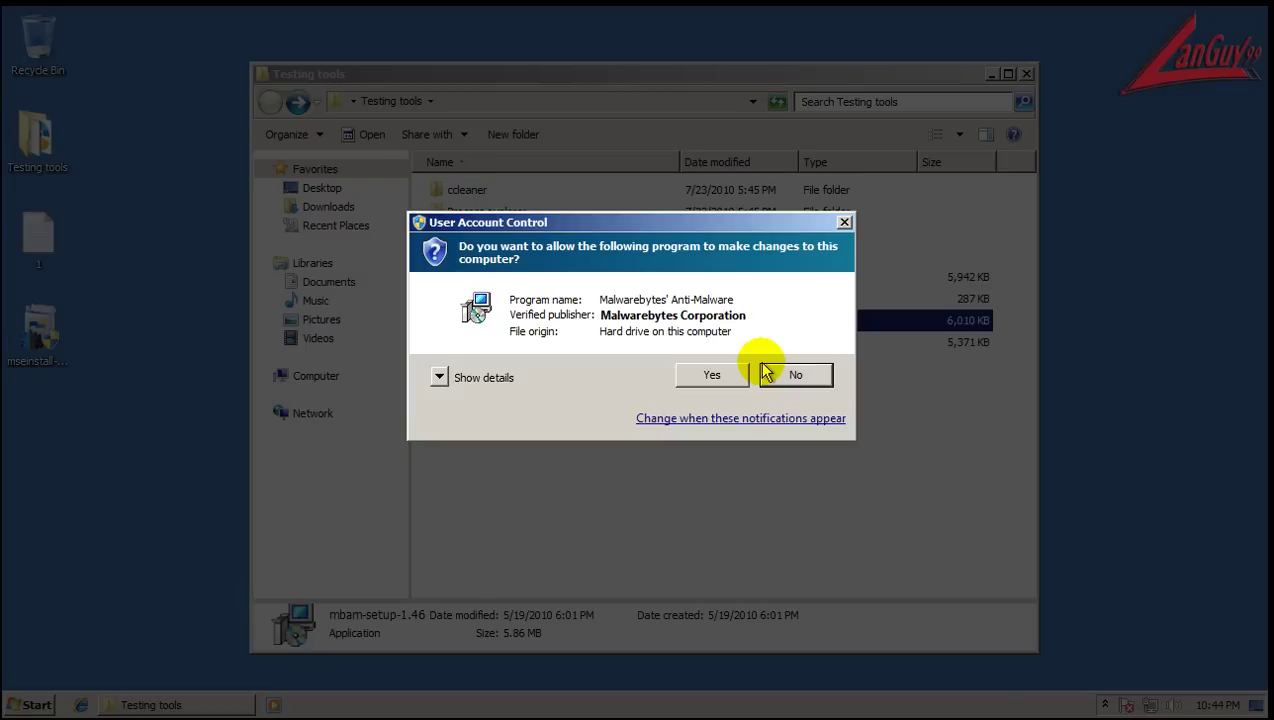
left_click(705, 374)
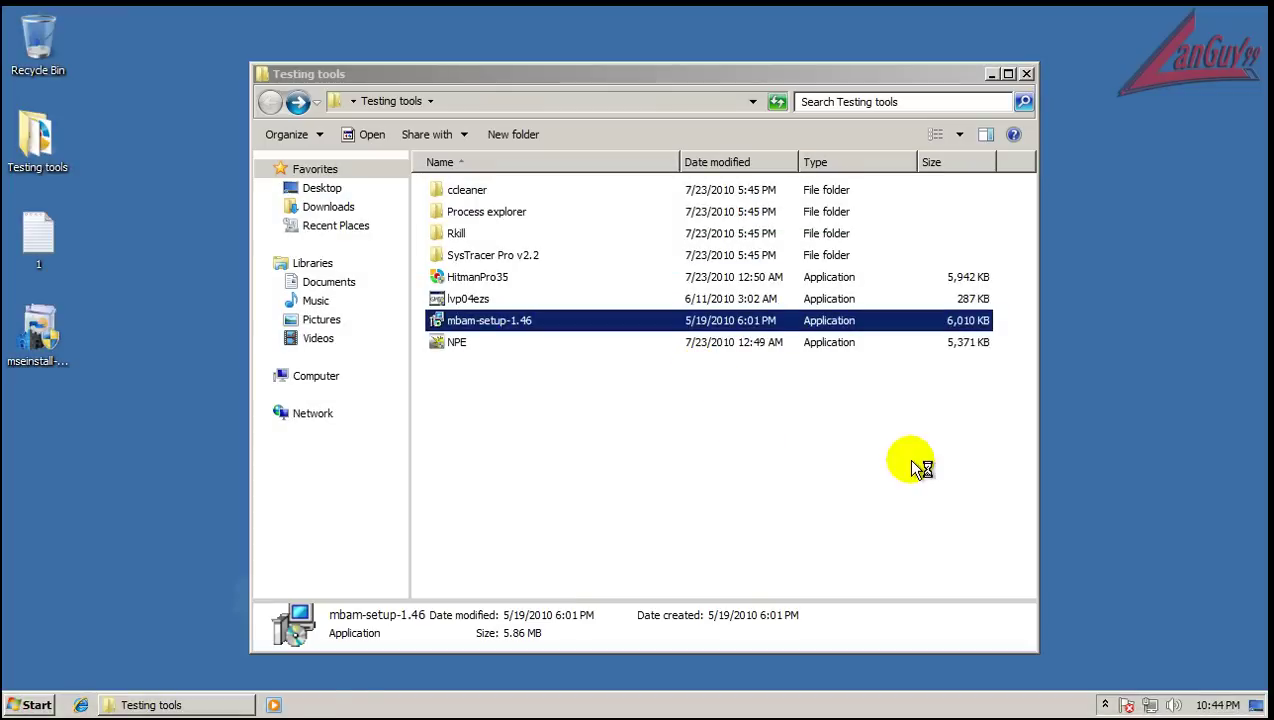
left_click(660, 398)
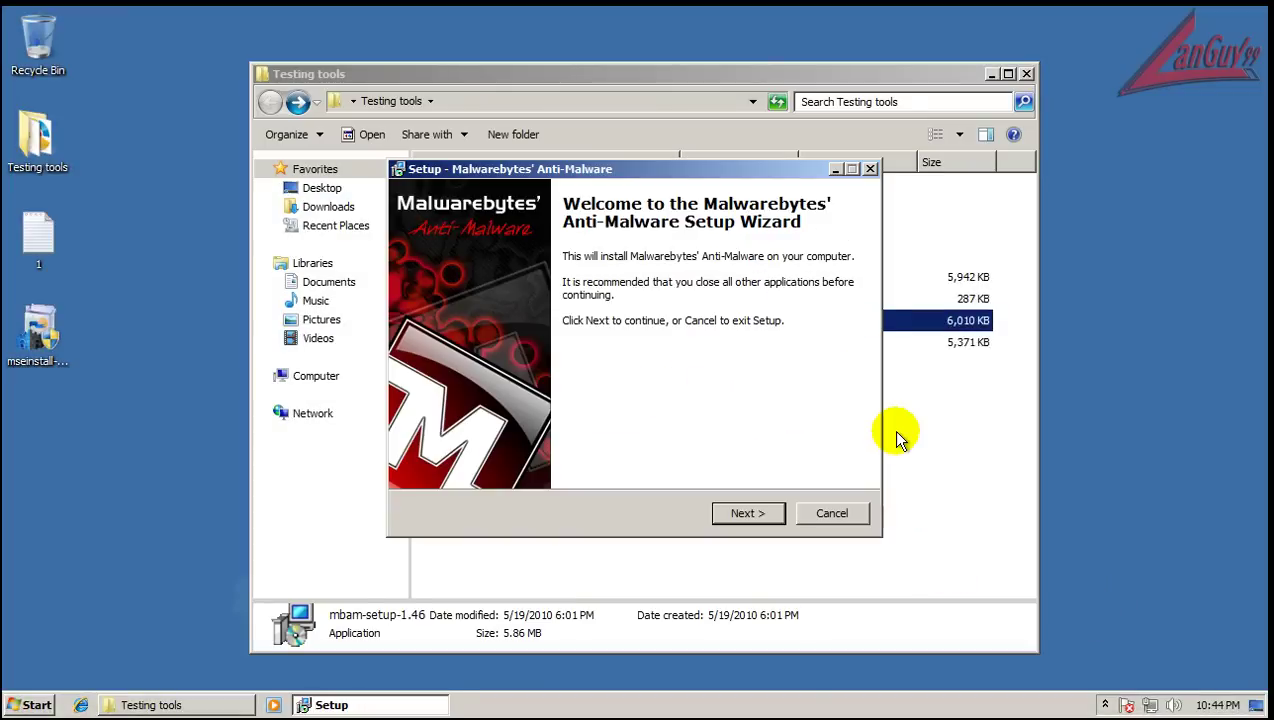
left_click(745, 514)
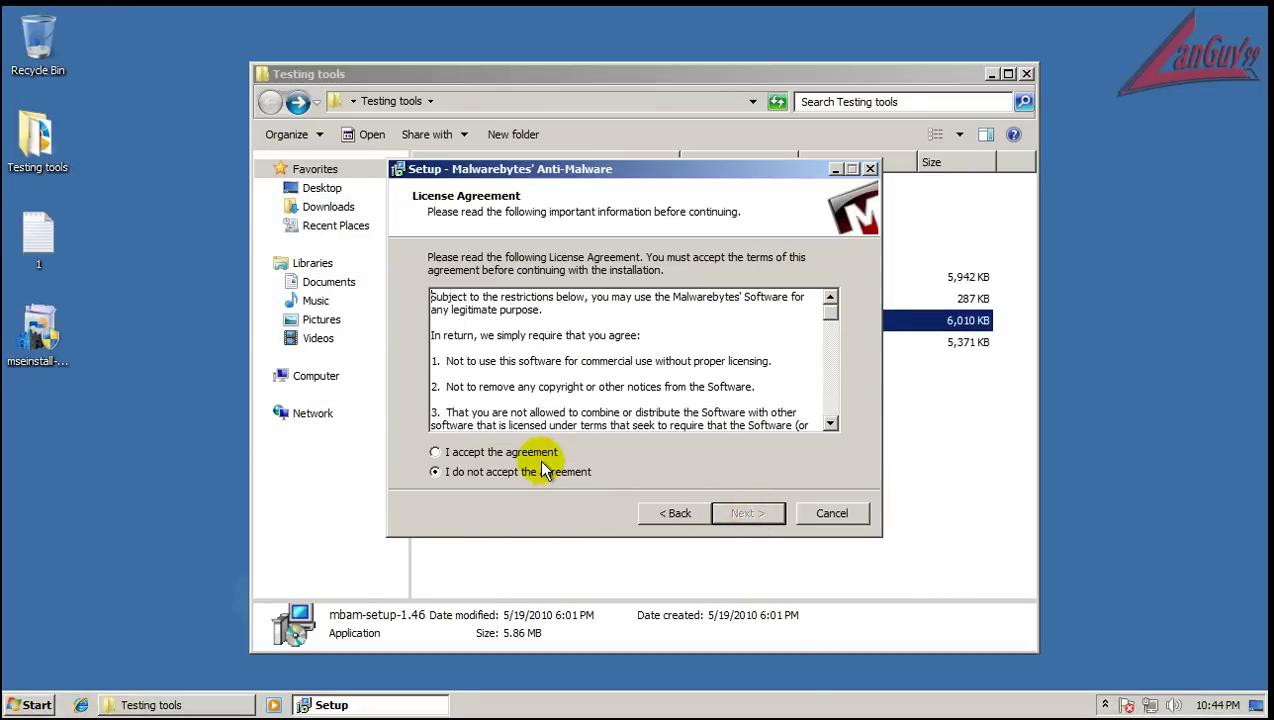
left_click(541, 455)
left_click(745, 513)
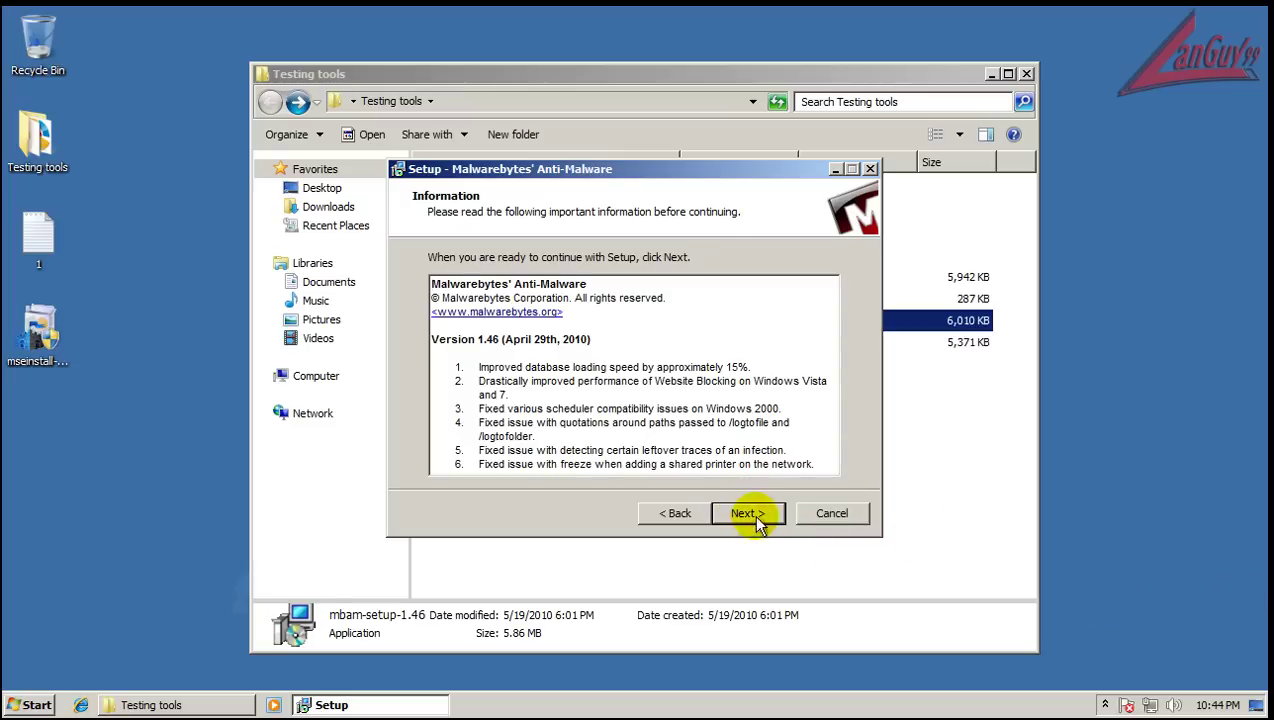
left_click(760, 515)
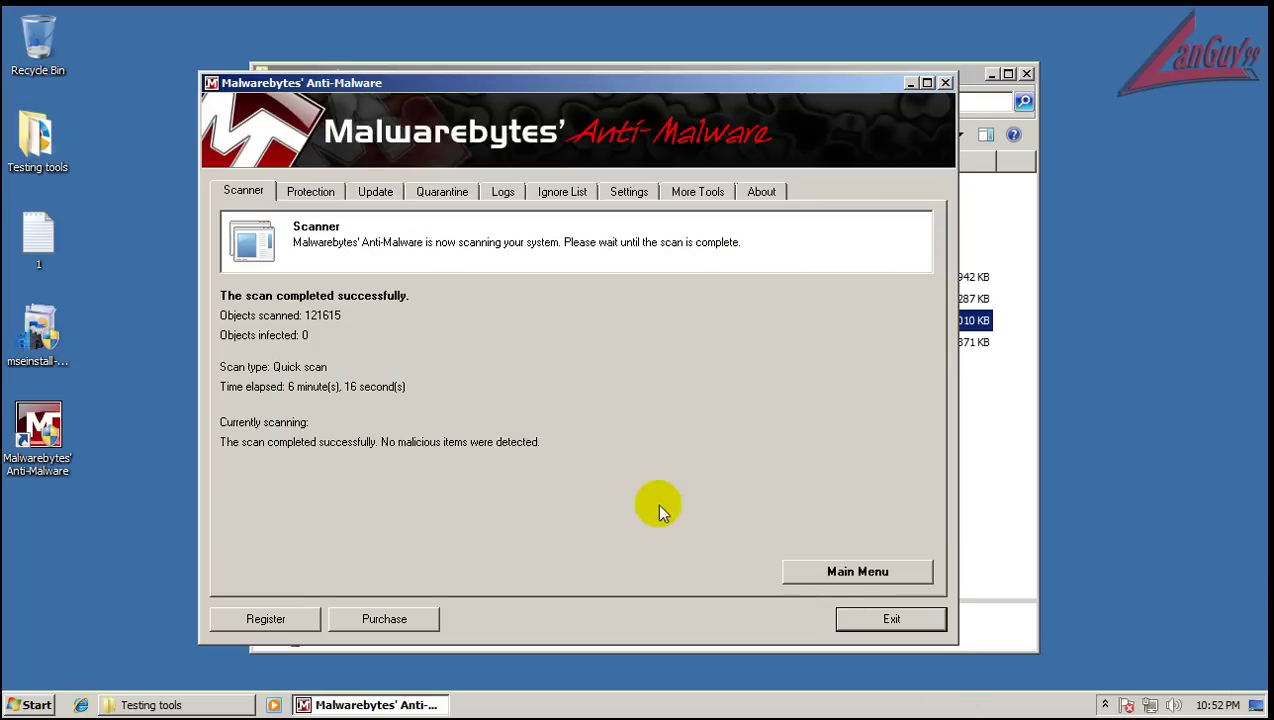
Step: Close Malwarebytes' Anti-Malware and launch HitmanPro35 from Testing tools, granting it permission to run
left_click(945, 83)
left_click(478, 358)
left_click(480, 277)
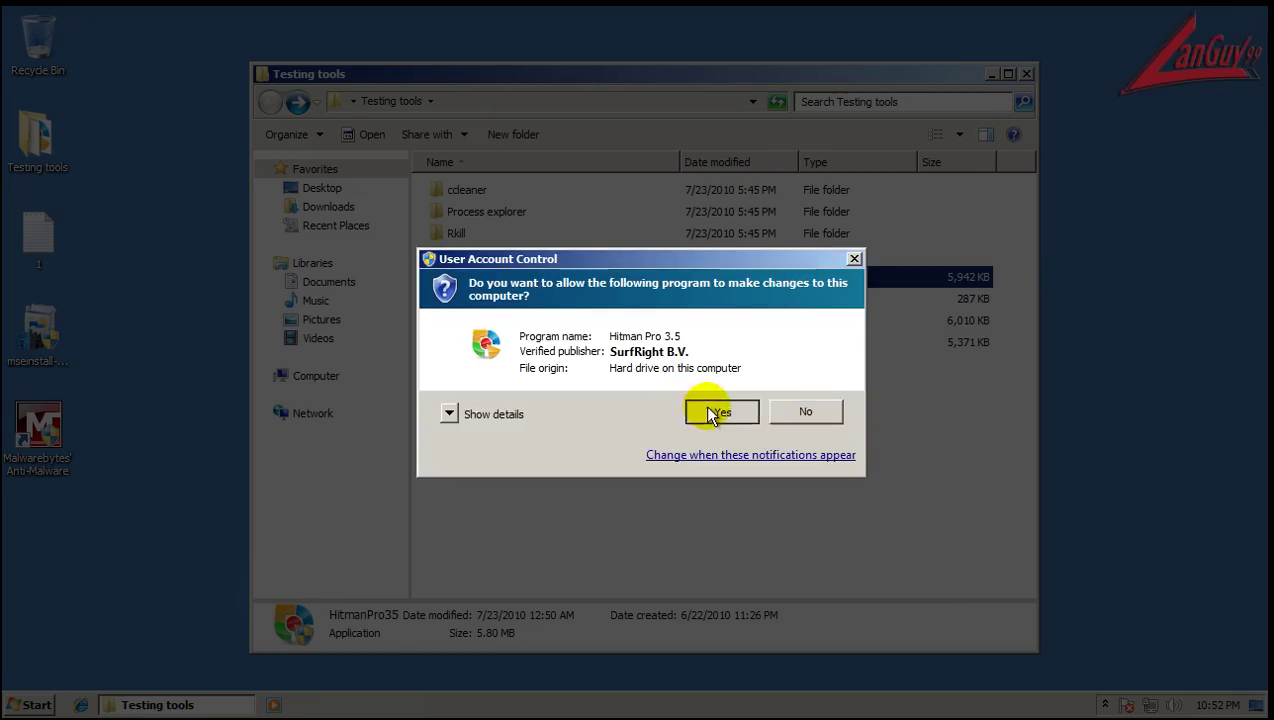
left_click(714, 410)
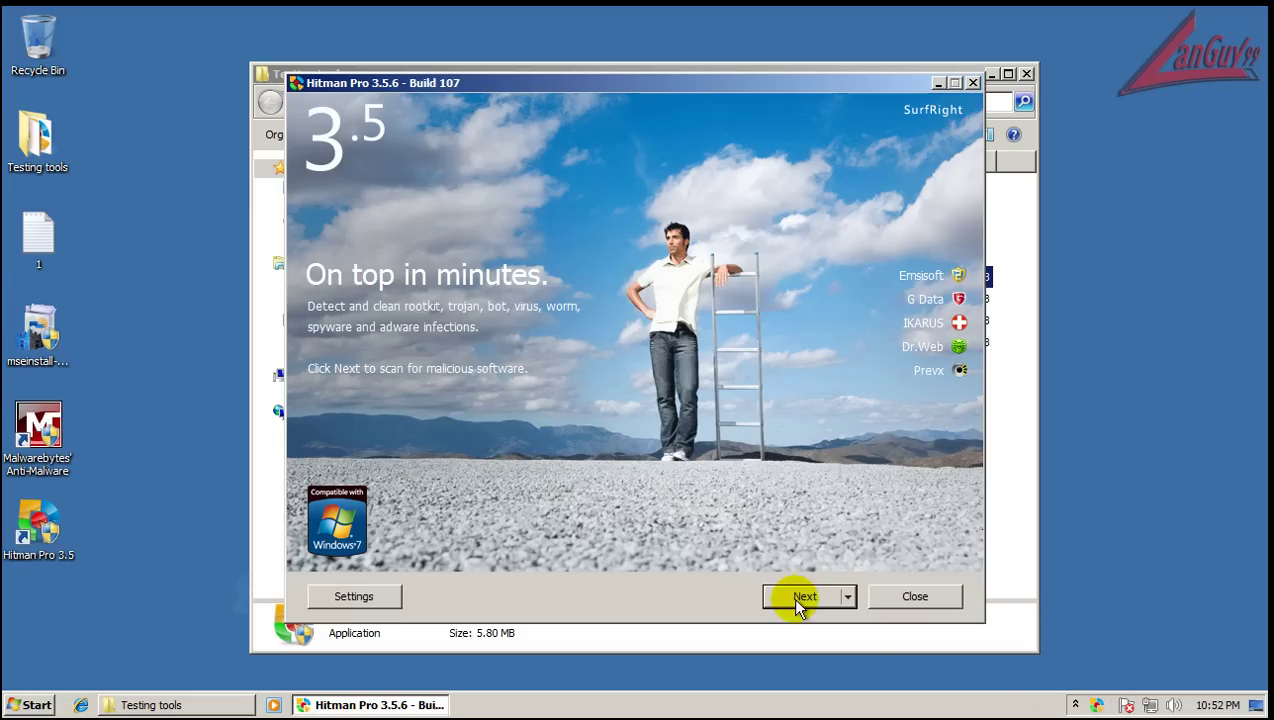
Step: Scan the computer for malicious software with Hitman Pro and close the program after reviewing the scan result
left_click(796, 597)
left_click(455, 532)
left_click(808, 597)
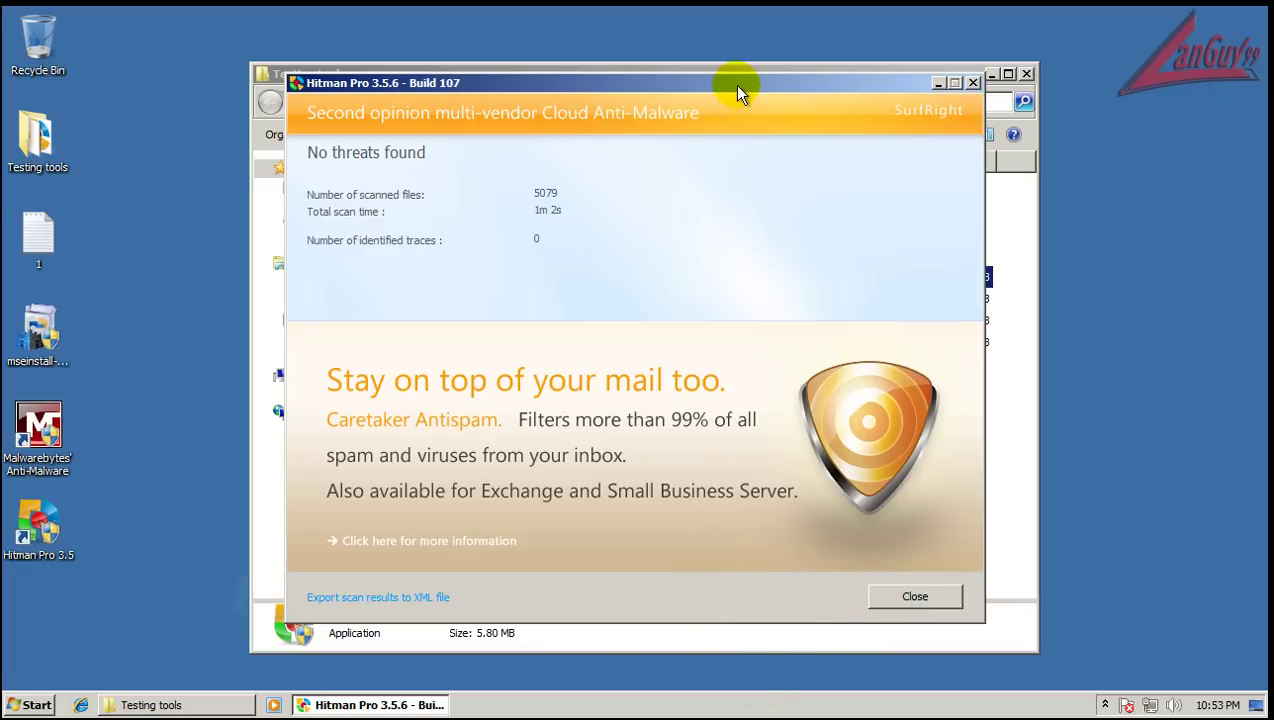
mouse_move(733, 83)
left_mouse_down()
mouse_move(721, 75)
mouse_move(745, 88)
mouse_move(721, 85)
left_mouse_up()
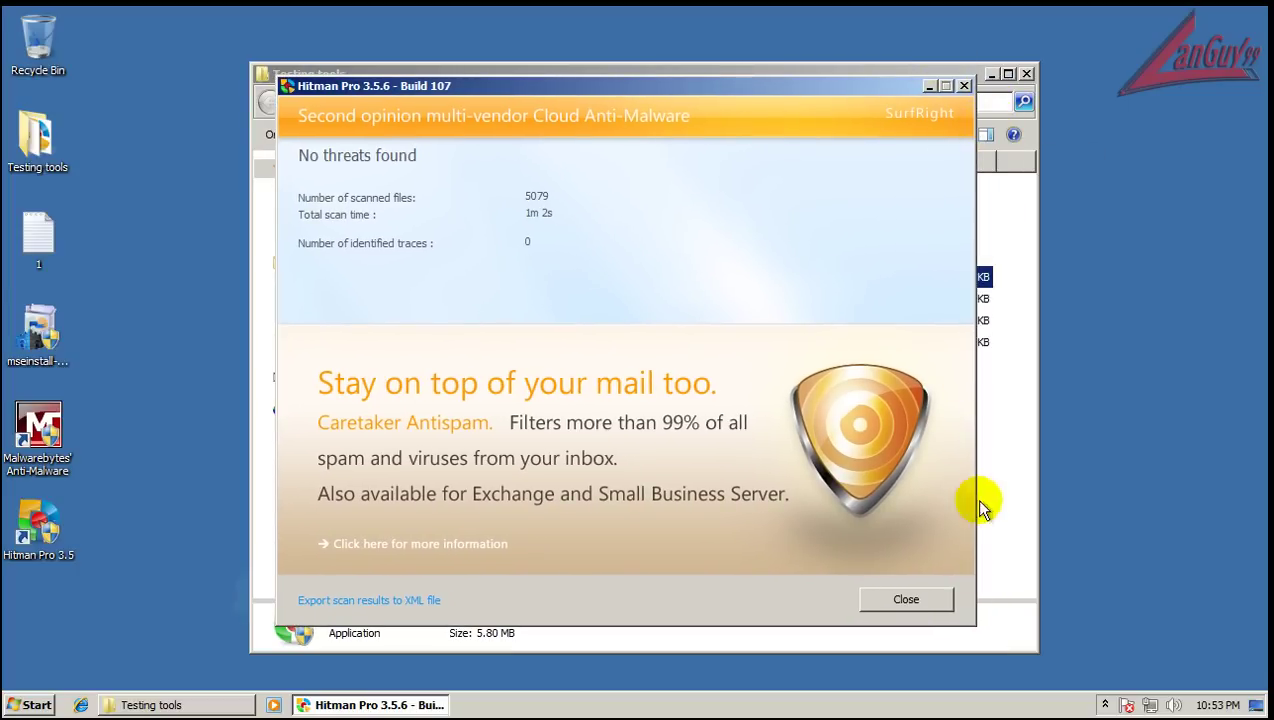
left_click(940, 600)
left_click(889, 380)
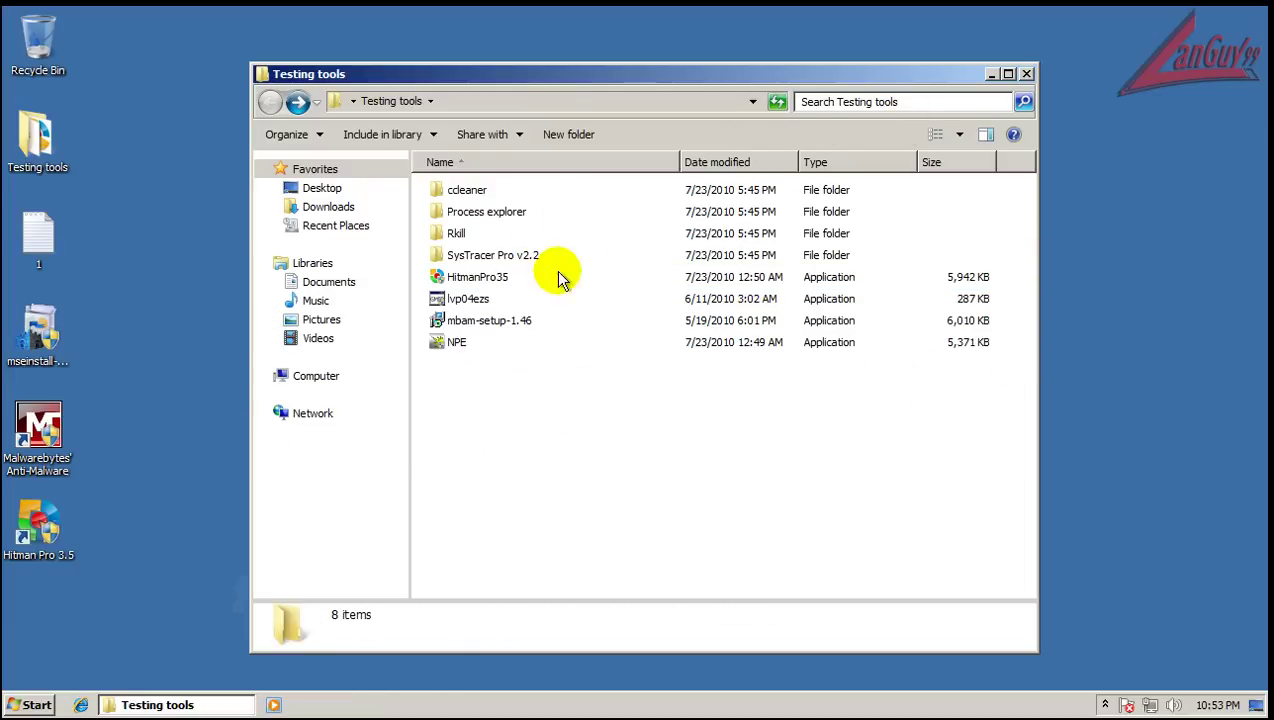
Step: Maximize the Testing tools folder window and close it
left_click(1009, 73)
left_click(1258, 15)
left_click(94, 700)
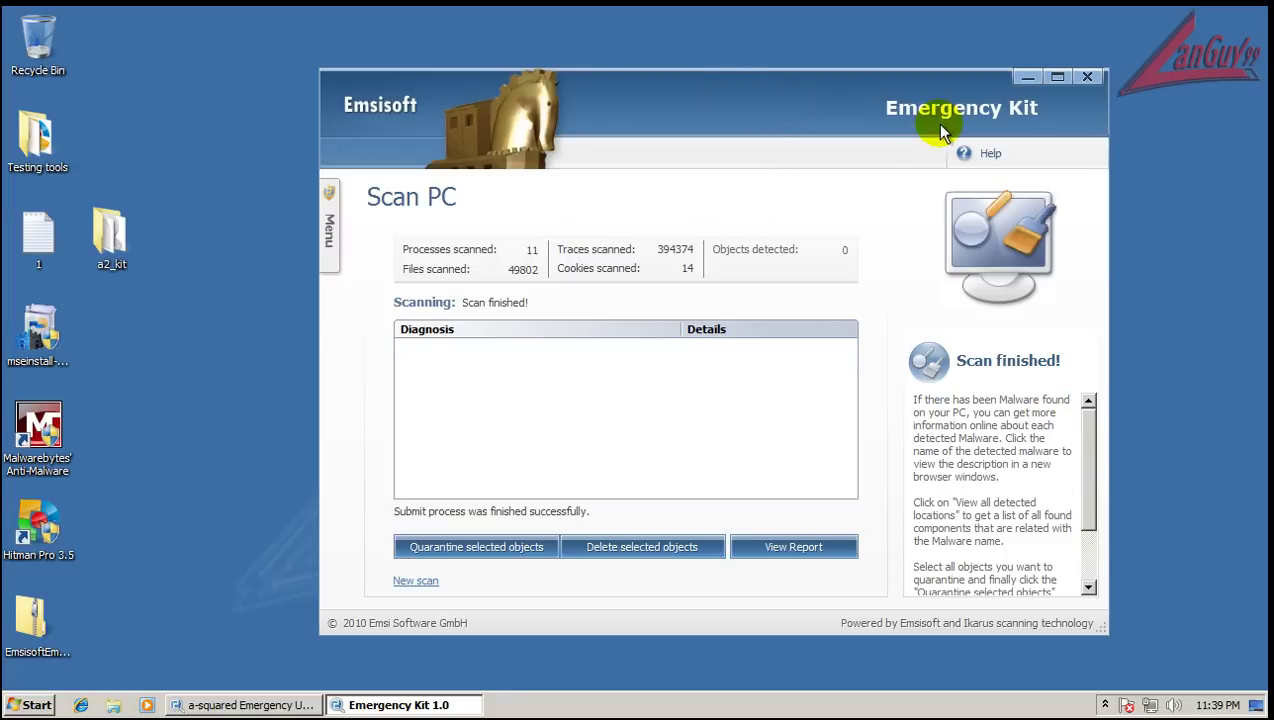
Step: Close the Emsisoft Emergency Kit scanner, dismiss its newsletter sign-up without registering, and close the kit's launcher window
left_click(1087, 78)
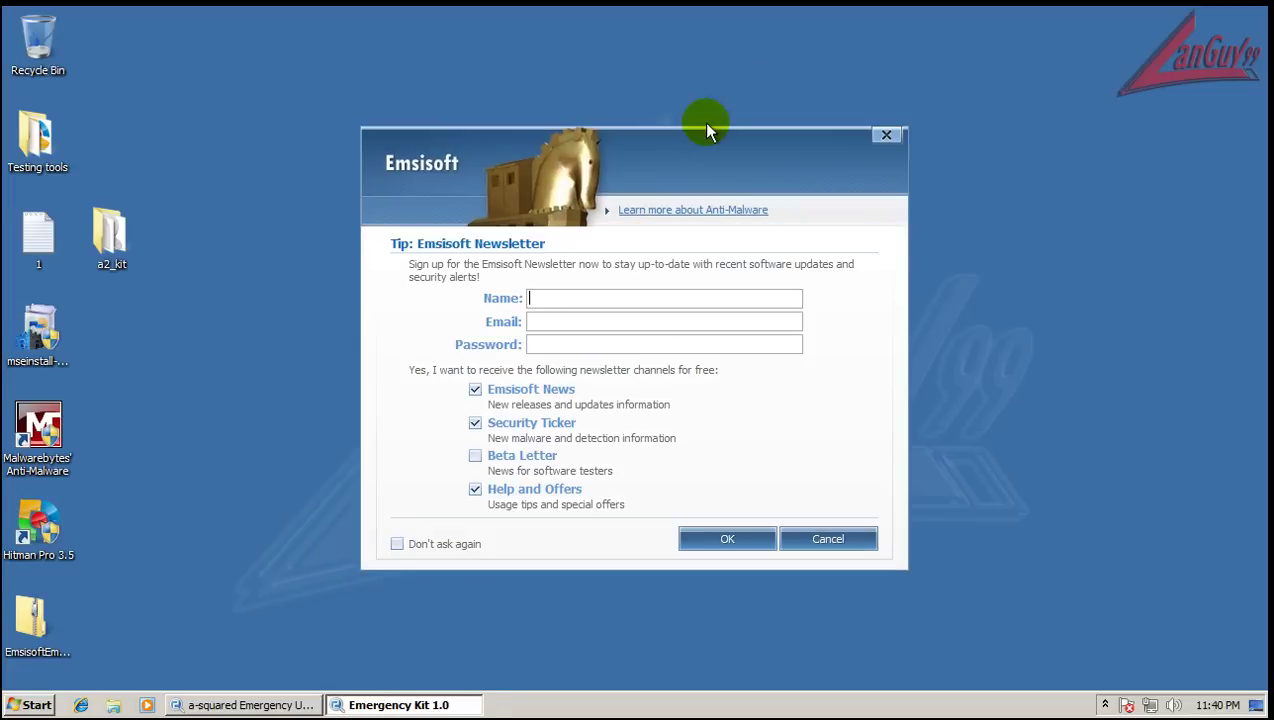
left_click(888, 133)
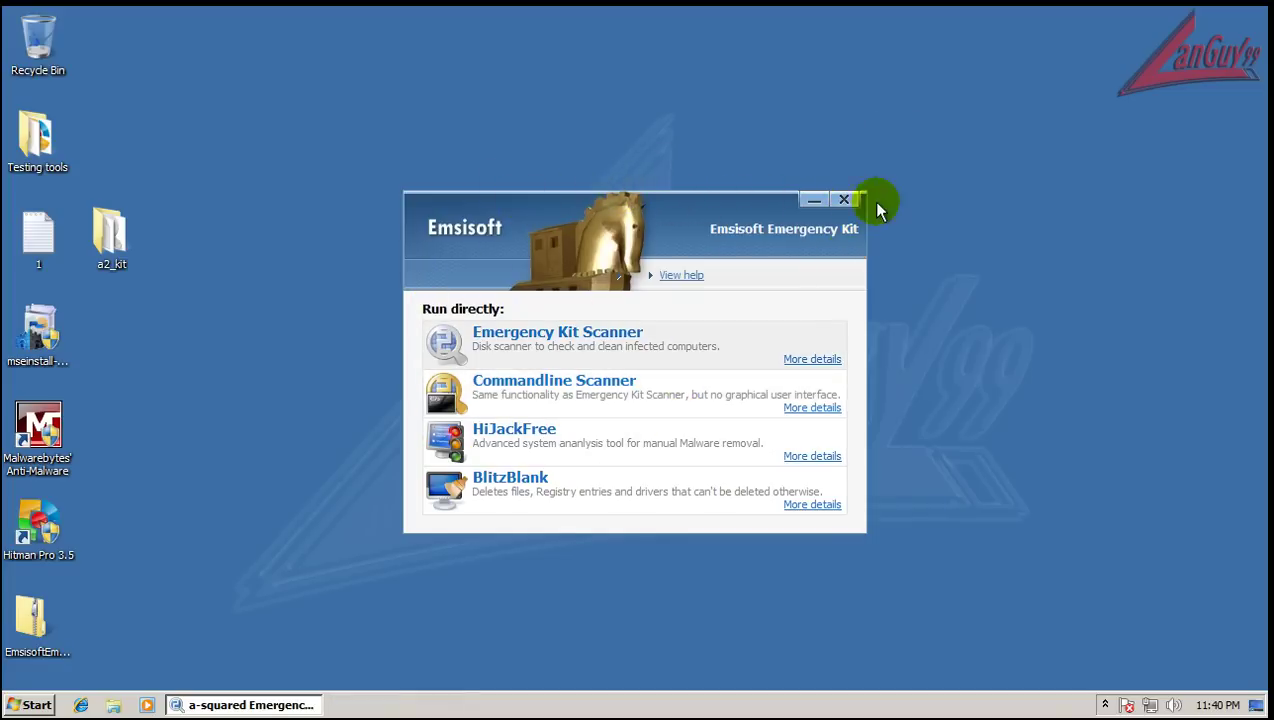
left_click(843, 199)
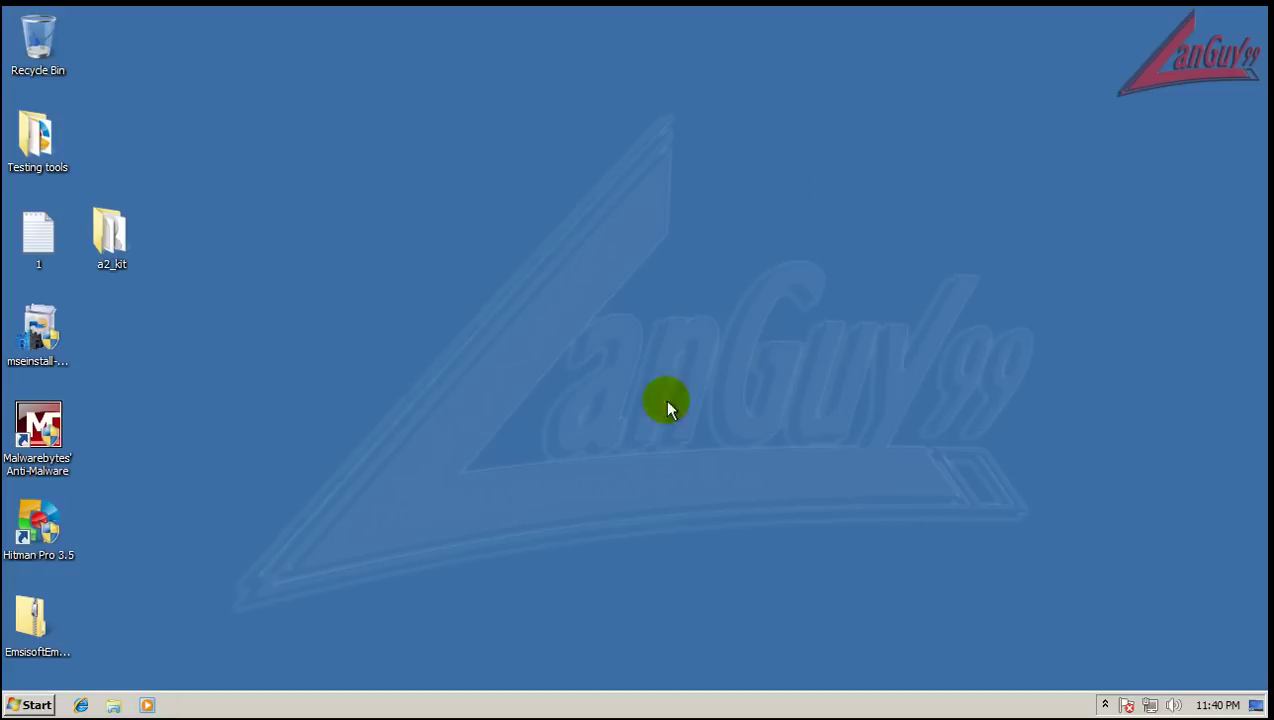
Step: Open Microsoft Security Essentials, review the computer's protection status and scan details, and close its window
left_click(1105, 705)
double_click(1087, 633)
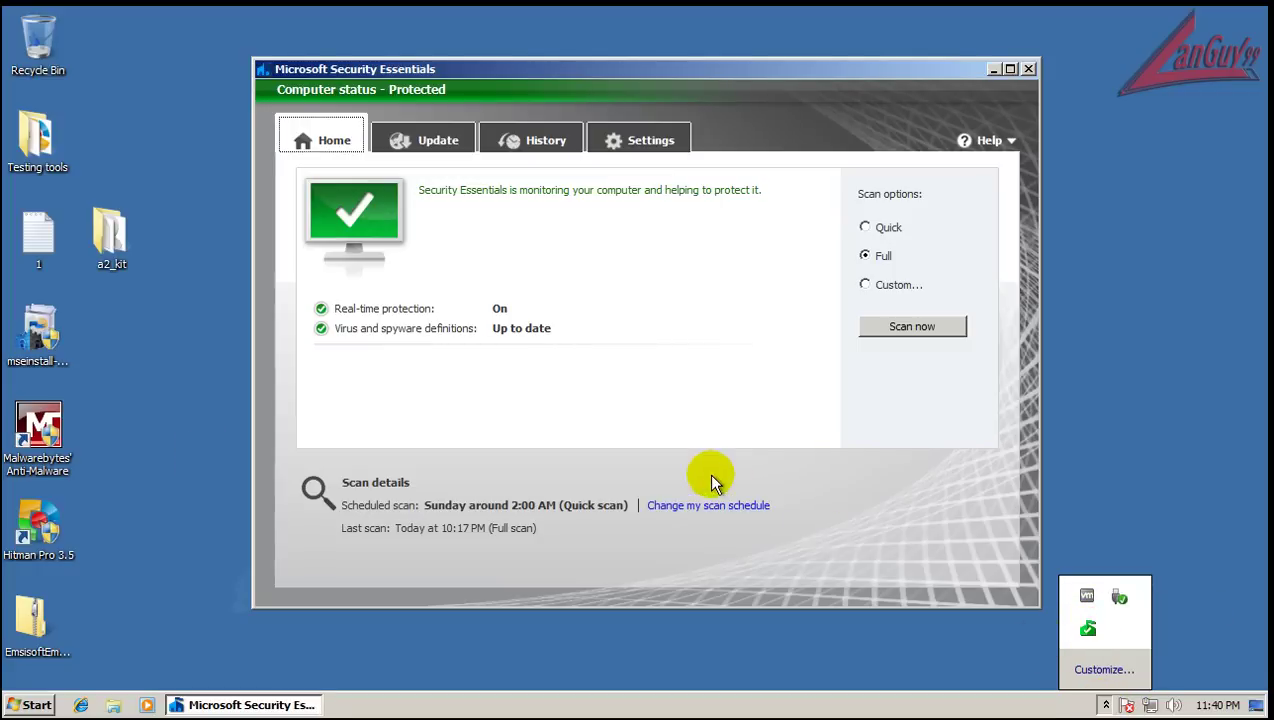
left_click(688, 300)
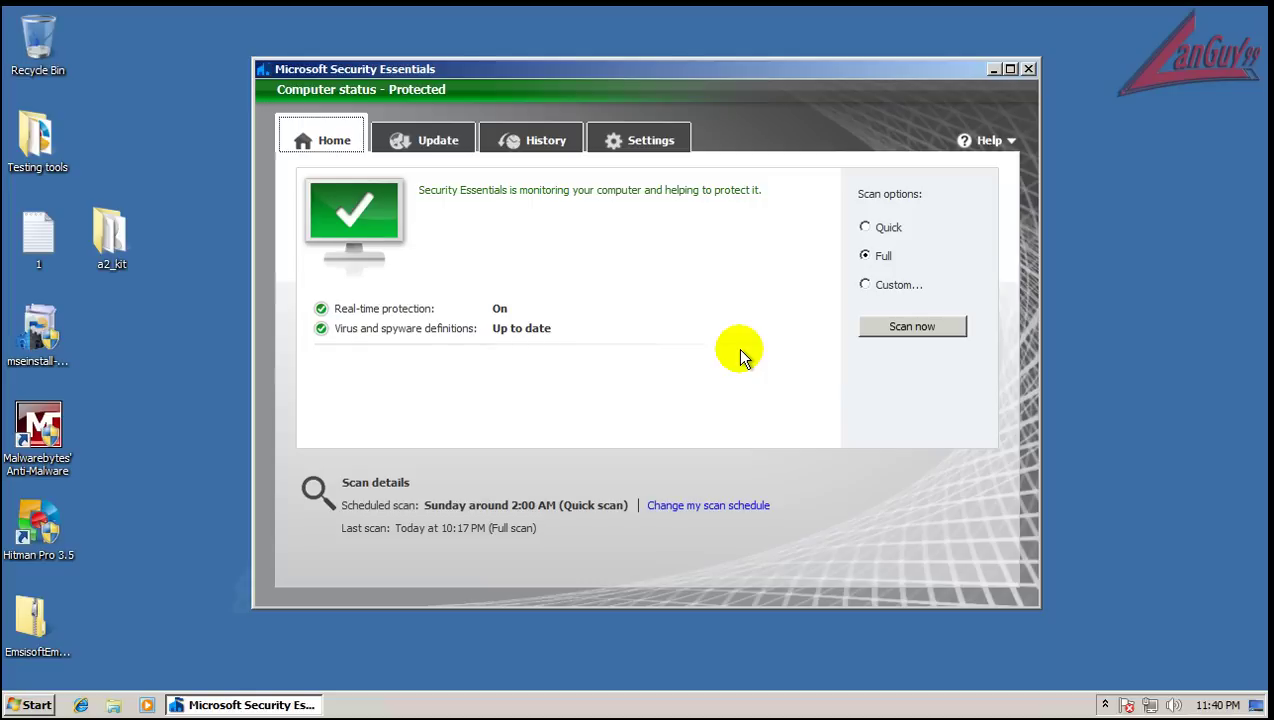
left_click(1028, 69)
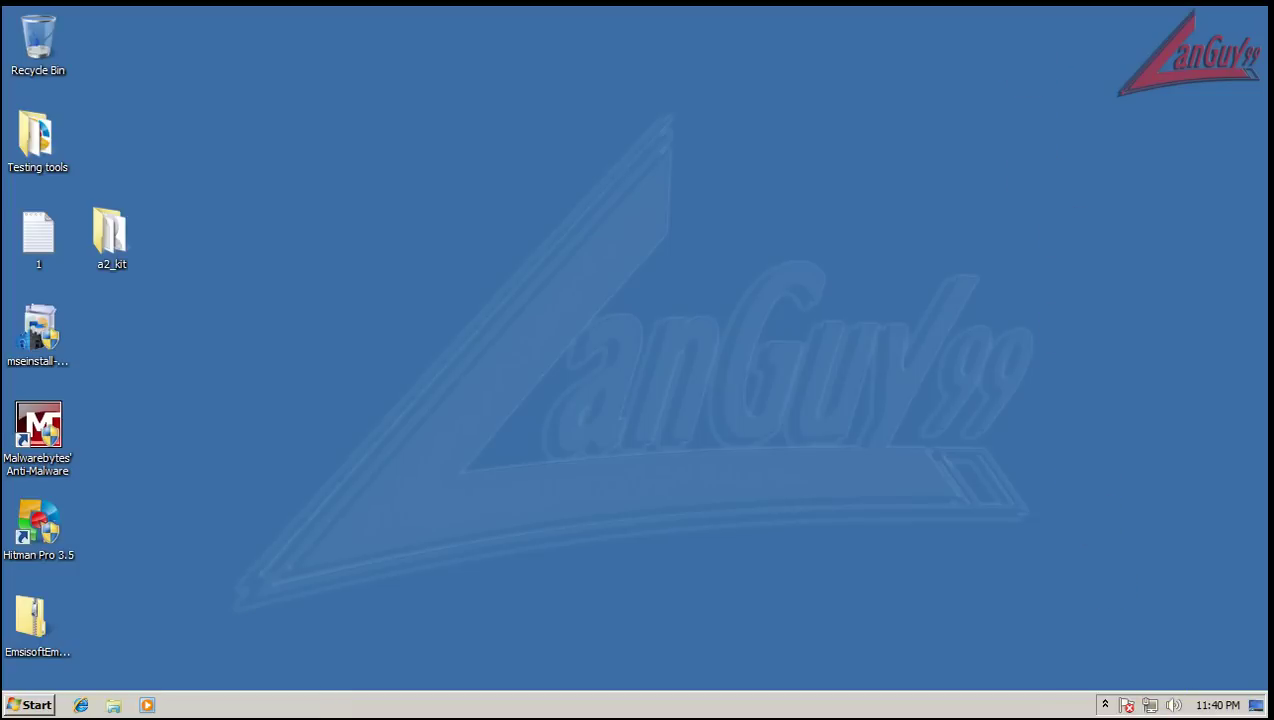